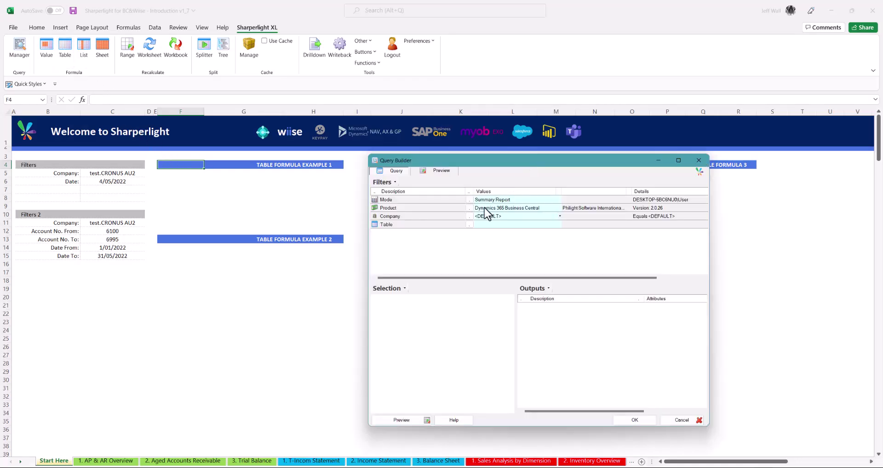
Step: Set the query's product to Dynamics 365 Business Central and its company to test.CRONUS AU2
{"action": "left_click", "coordinate": [485, 208]}
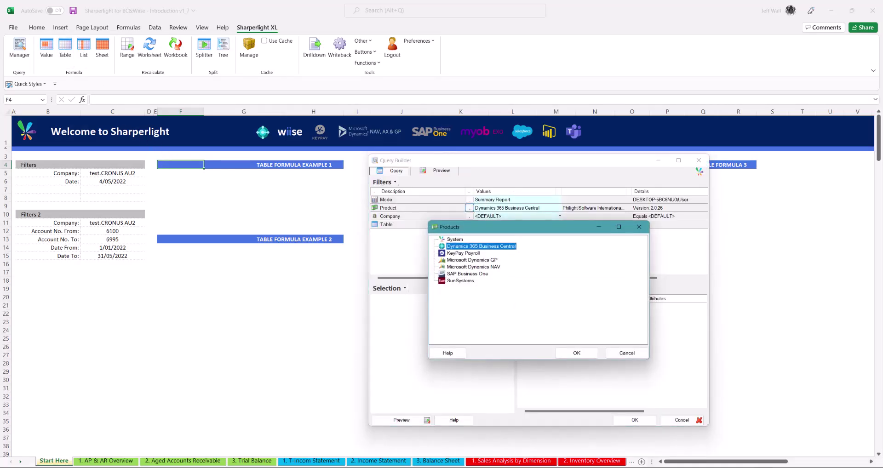
{"action": "double_click", "coordinate": [450, 248]}
{"action": "left_click", "coordinate": [474, 217]}
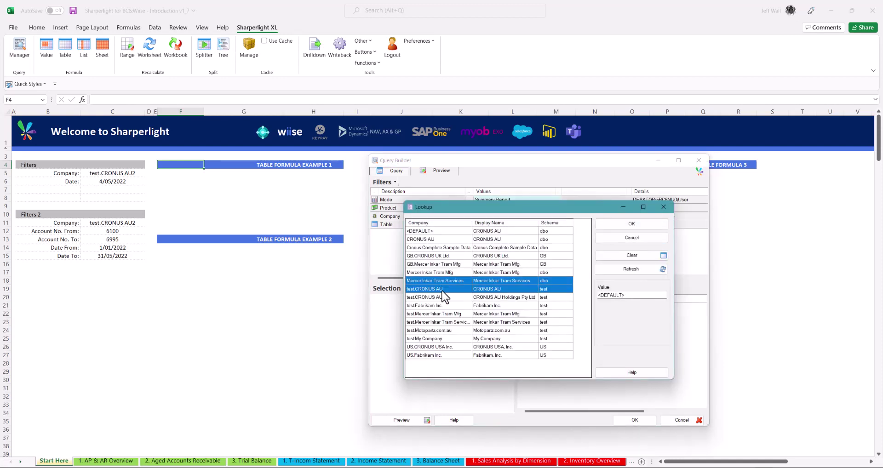
{"action": "left_click_drag", "start_coordinate": [442, 293], "coordinate": [443, 299]}
{"action": "double_click", "coordinate": [442, 297]}
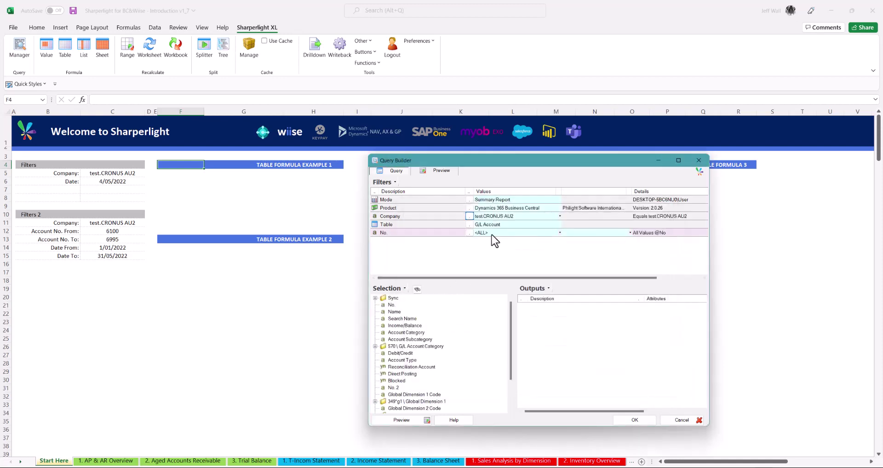
Step: Link the query's company filter to cell C5 and confirm G/L Account as the table after viewing the Wiise tables
{"action": "left_click", "coordinate": [506, 216]}
{"action": "left_click", "coordinate": [118, 174]}
{"action": "left_click", "coordinate": [469, 224]}
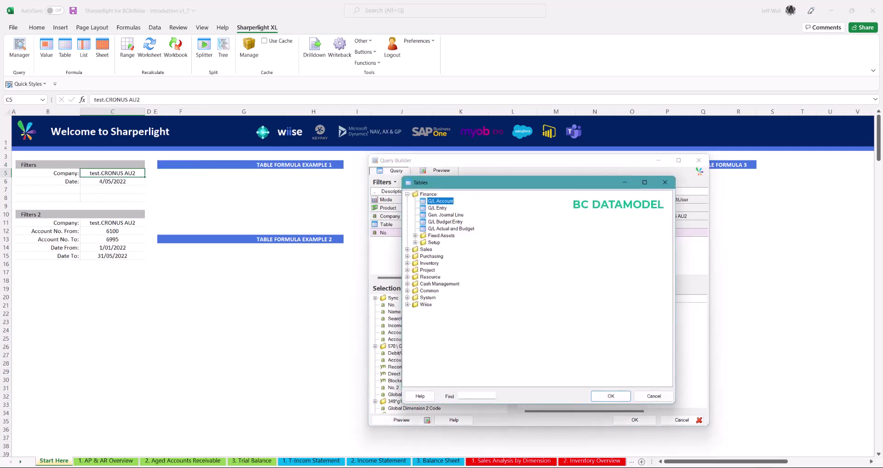
{"action": "left_click", "coordinate": [407, 304]}
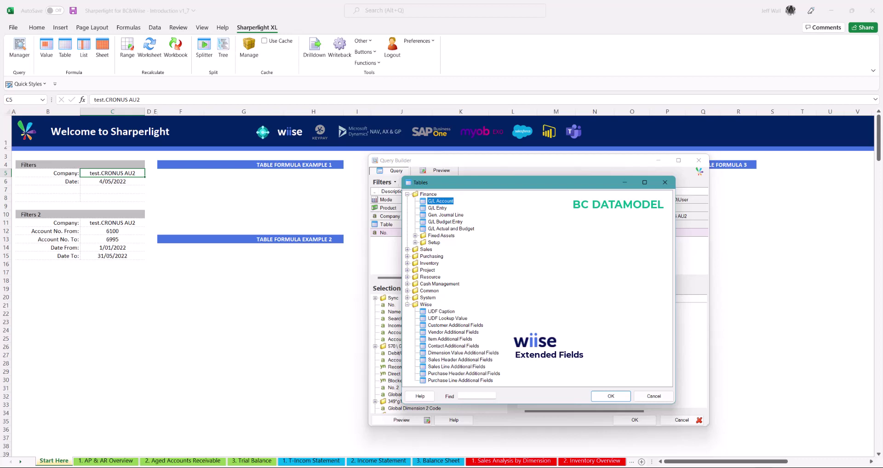
{"action": "left_click", "coordinate": [613, 397]}
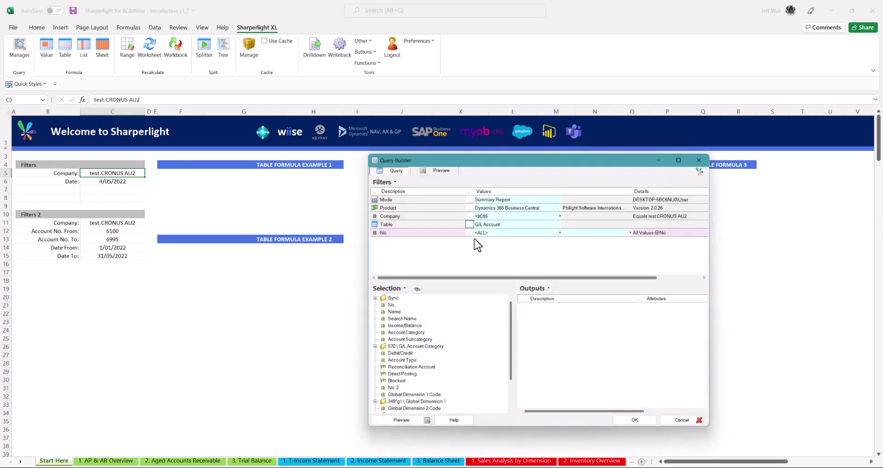
Step: Filter the account number to 1000, 1002, 1003 and 1005
{"action": "left_click", "coordinate": [470, 233]}
{"action": "left_click_drag", "start_coordinate": [473, 239], "coordinate": [510, 261]}
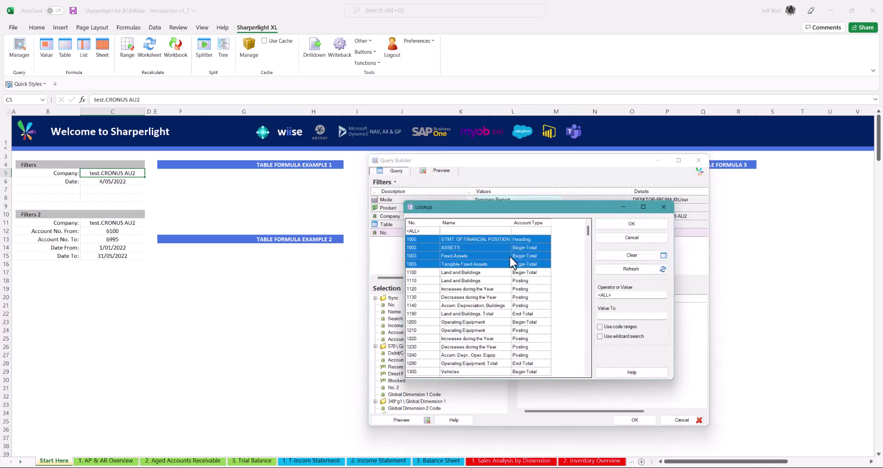
{"action": "left_click", "coordinate": [621, 224]}
Step: Output No., Name and Account Subcategory, preview the query and insert the table at F4
{"action": "left_click_drag", "start_coordinate": [392, 304], "coordinate": [545, 327]}
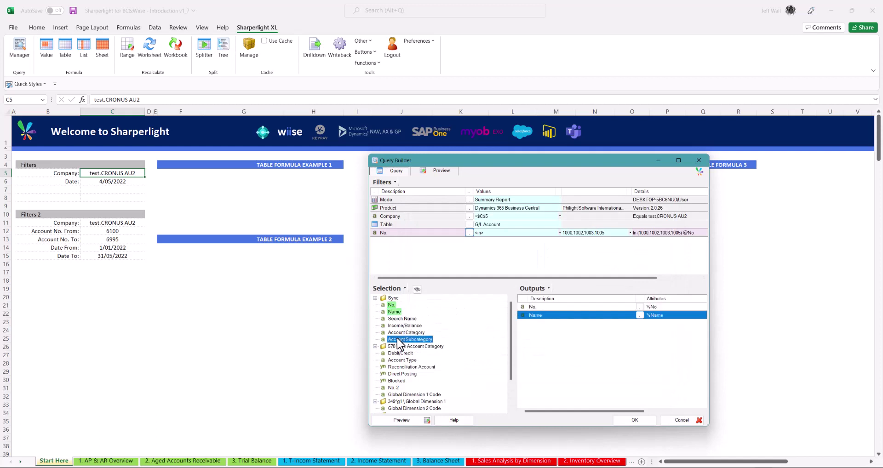
{"action": "left_click_drag", "start_coordinate": [400, 338], "coordinate": [556, 338]}
{"action": "left_click", "coordinate": [417, 419]}
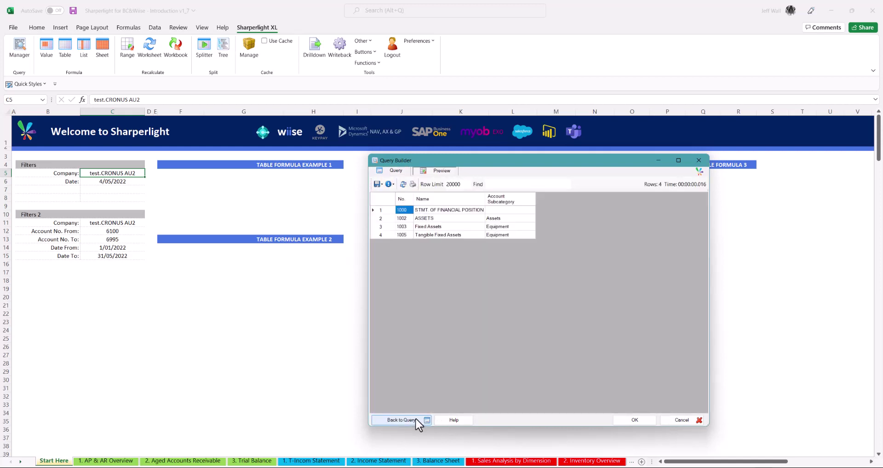
{"action": "left_click", "coordinate": [634, 420]}
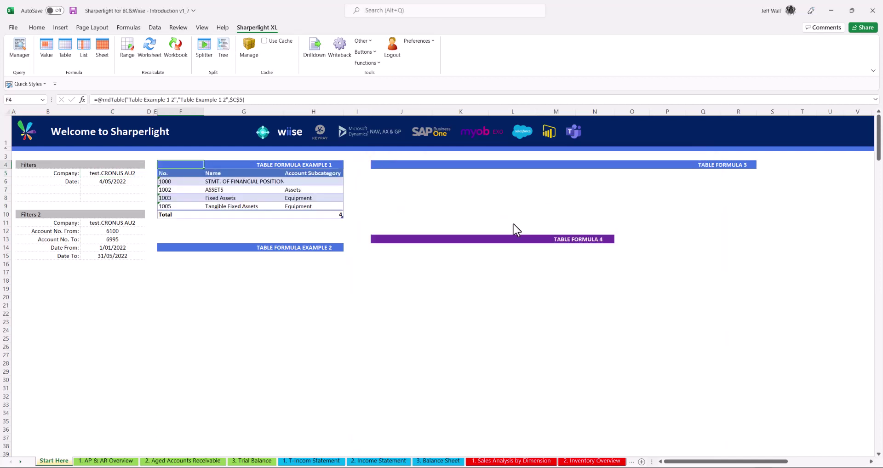
Step: Insert a G/L Entry table at F14 with account number, name and amount, filtered by company C11, accounts C12 to C13 and dates C14 to C15
{"action": "left_click", "coordinate": [175, 247]}
{"action": "left_click", "coordinate": [65, 46]}
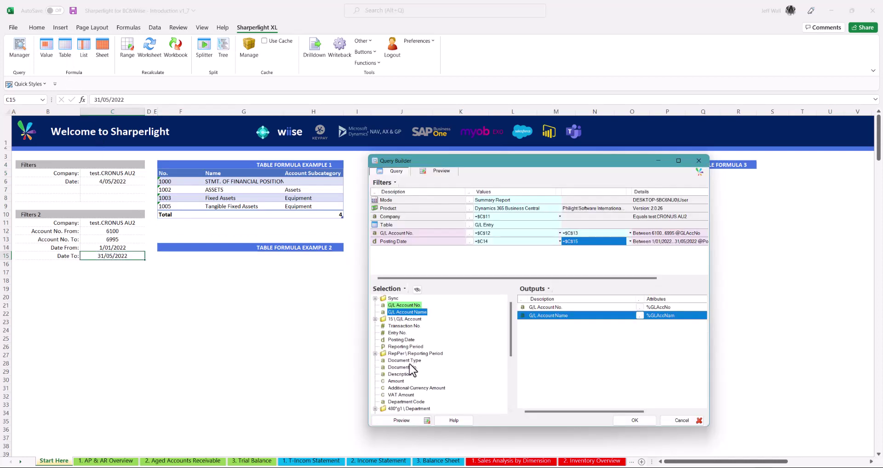
{"action": "left_click_drag", "start_coordinate": [395, 381], "coordinate": [552, 370]}
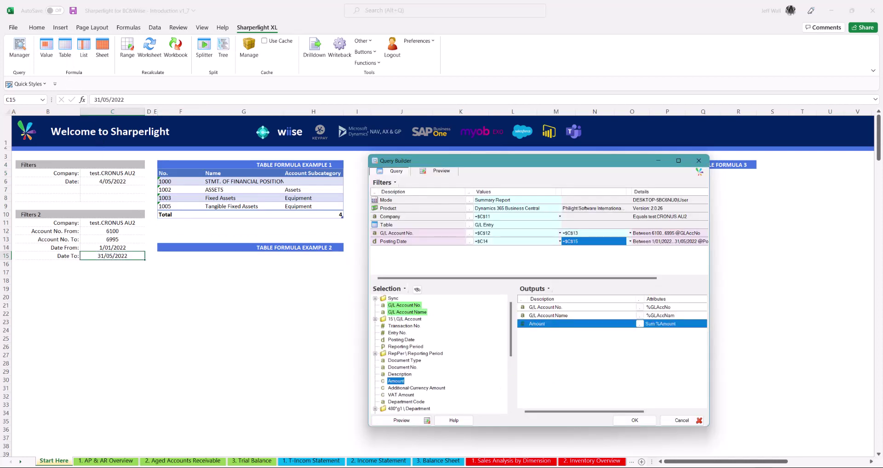
{"action": "left_click", "coordinate": [634, 420]}
Step: Insert a Customer Detailed Aging table at J4, filtered by company C5 and ending date C6, and name the query Table Example 3
{"action": "left_click", "coordinate": [402, 164]}
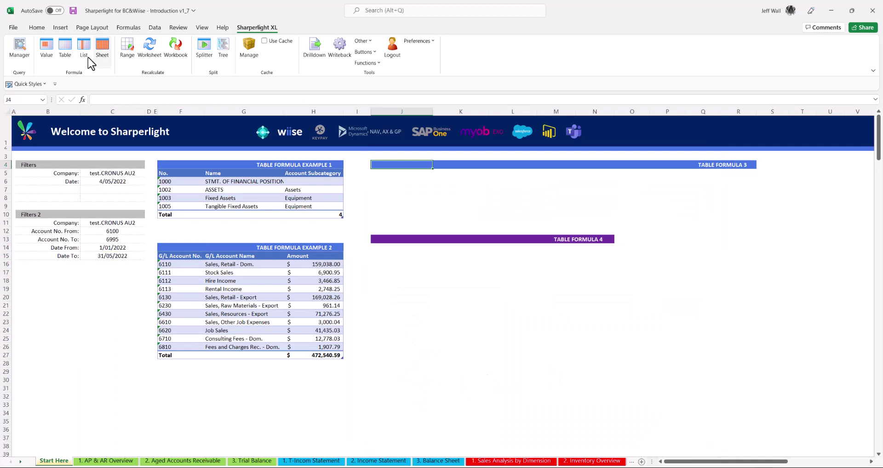
{"action": "left_click", "coordinate": [64, 47]}
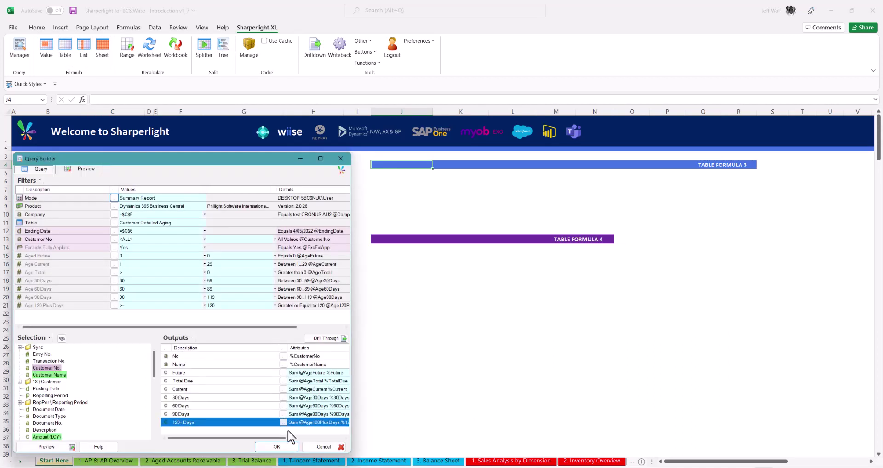
{"action": "left_click", "coordinate": [276, 447]}
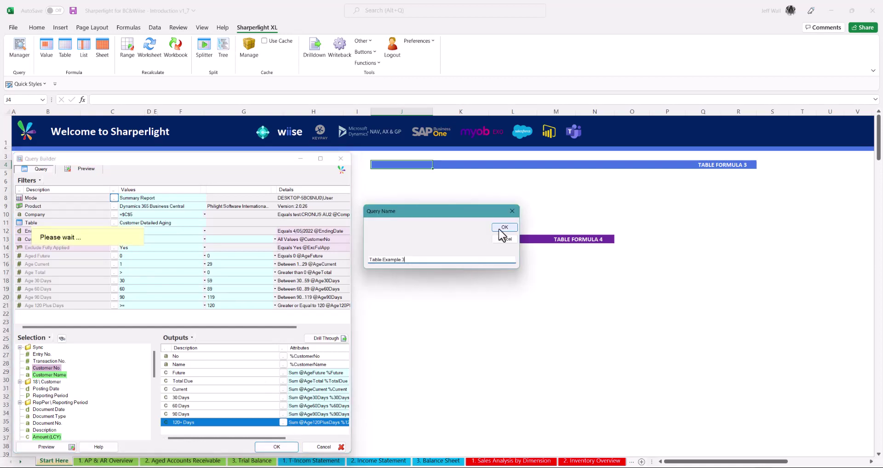
Step: Start a table query in J14 with KeyPay Payroll as the product
{"action": "left_click", "coordinate": [392, 247]}
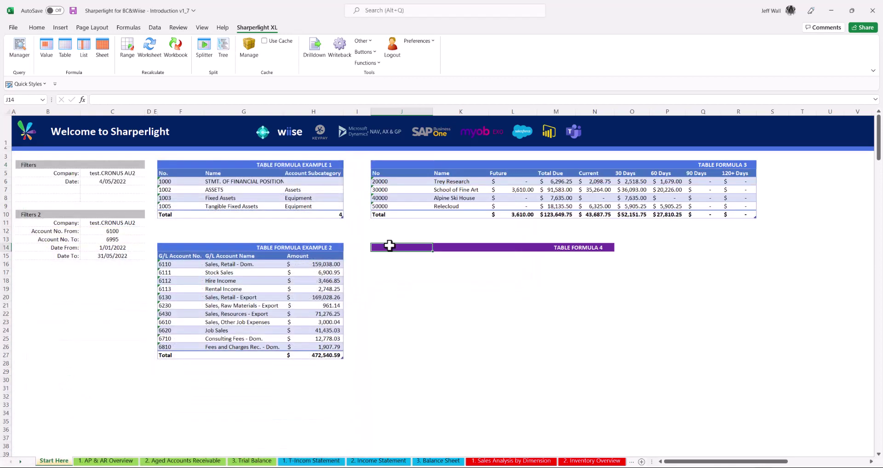
{"action": "left_click", "coordinate": [68, 56]}
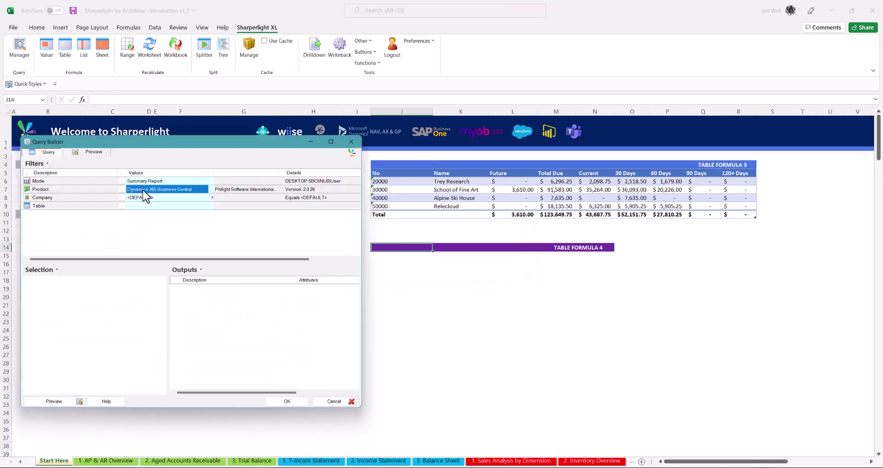
{"action": "left_click", "coordinate": [122, 189]}
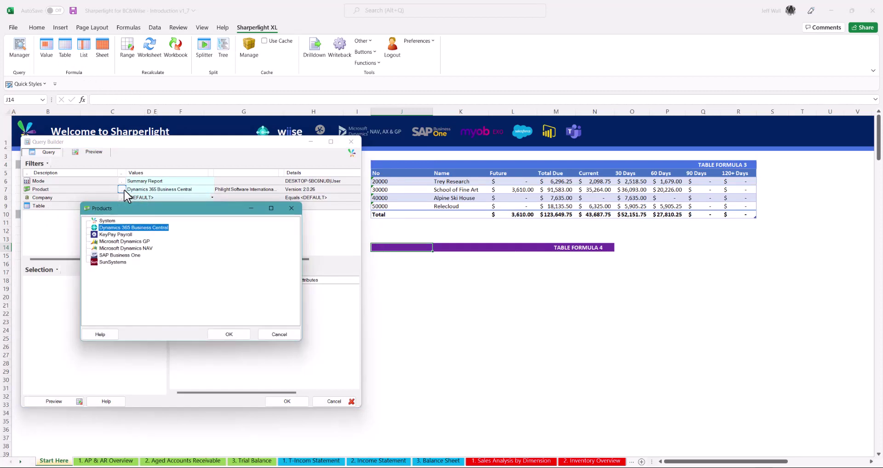
{"action": "double_click", "coordinate": [115, 235]}
Step: Output Employee Id, Employee Name, Rate, Location Name and Earnings from the Earnings Lines table, and insert the payroll table
{"action": "left_click_drag", "start_coordinate": [52, 307], "coordinate": [180, 305]}
{"action": "left_click_drag", "start_coordinate": [57, 300], "coordinate": [190, 307]}
{"action": "left_click_drag", "start_coordinate": [45, 375], "coordinate": [199, 360]}
{"action": "left_click", "coordinate": [69, 270]}
{"action": "type", "text": "loca"}
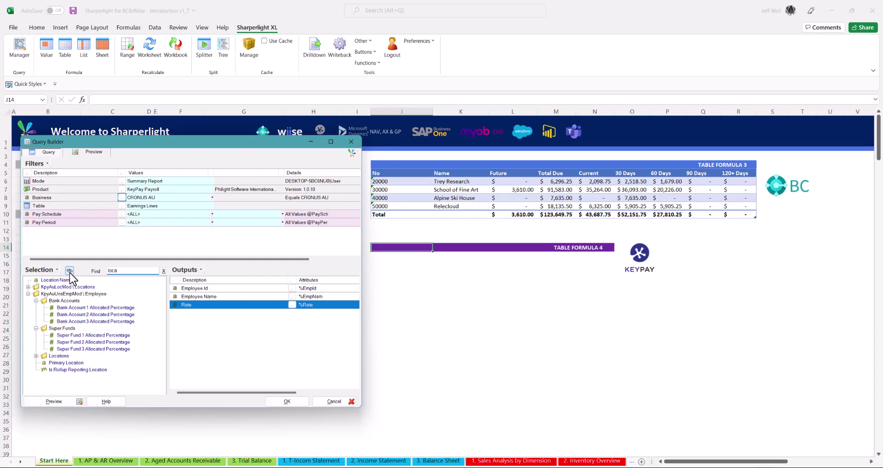
{"action": "left_click_drag", "start_coordinate": [56, 280], "coordinate": [198, 343]}
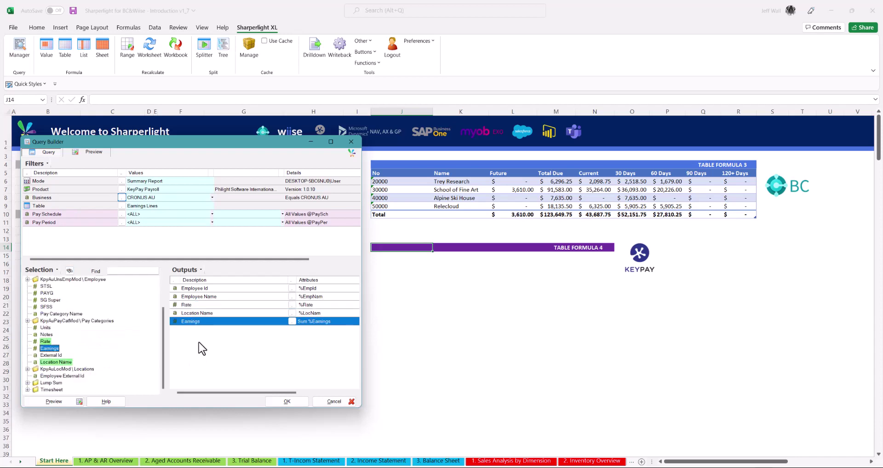
{"action": "left_click", "coordinate": [287, 401]}
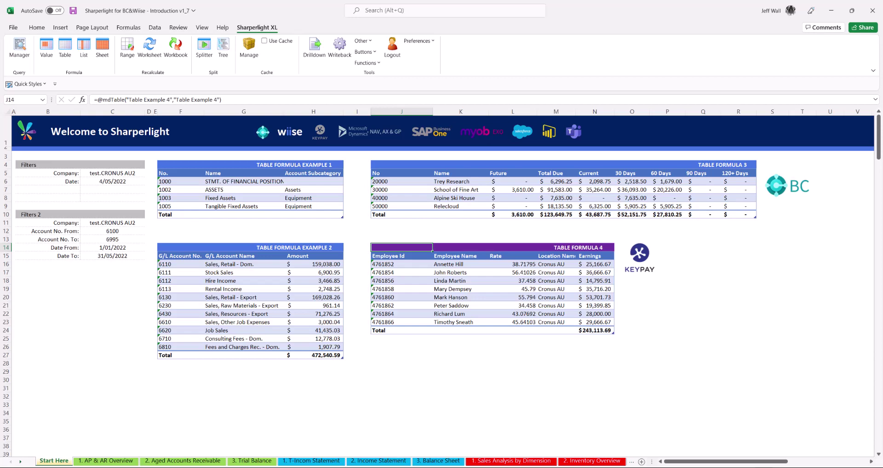
Step: On the AP & AR Overview sheet, insert a table of total due by vendor group at B18
{"action": "left_click", "coordinate": [106, 460]}
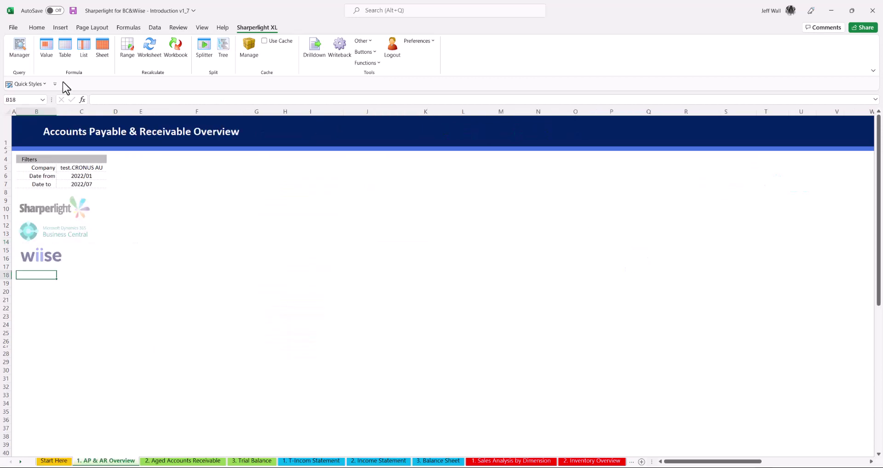
{"action": "left_click", "coordinate": [65, 46]}
{"action": "left_click", "coordinate": [386, 425]}
Step: Insert a Vendor Ledger Entry table of amounts per vendor at E18 and a table of vendor amounts by reporting period at I18
{"action": "left_click", "coordinate": [64, 51]}
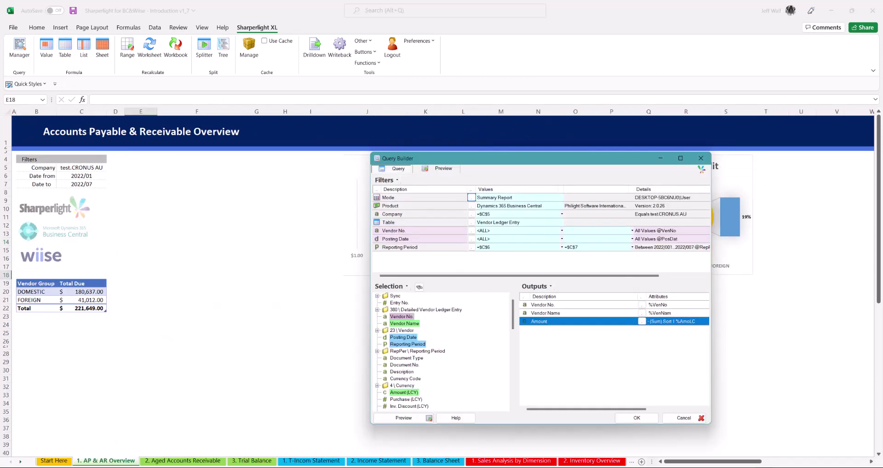
{"action": "left_click", "coordinate": [635, 420]}
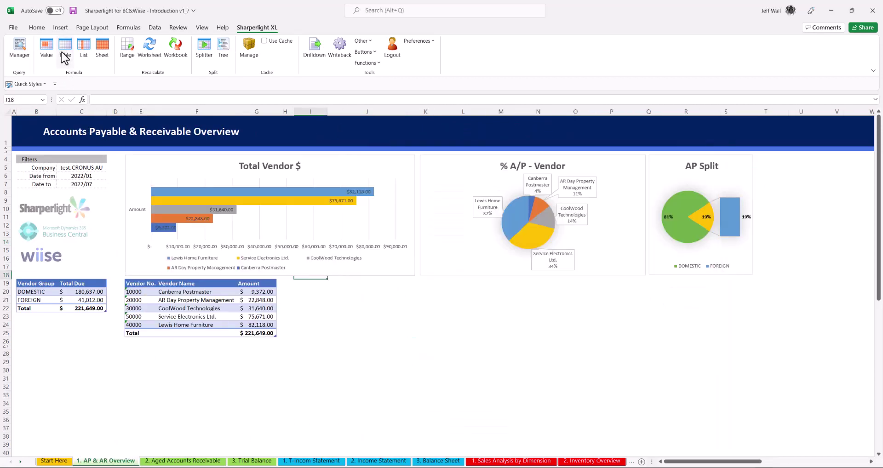
{"action": "left_click", "coordinate": [65, 57]}
{"action": "left_click", "coordinate": [759, 435]}
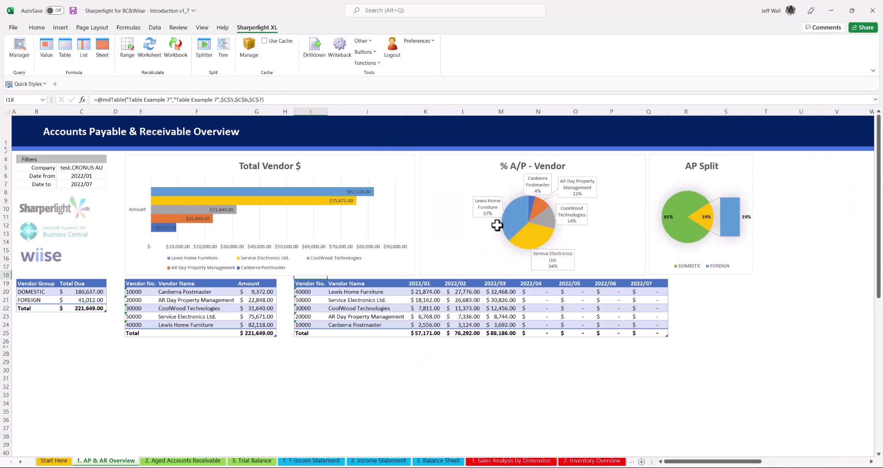
Step: Insert a Customer Detailed Aging table at I28, filtered by company C30 and ending date C31
{"action": "left_click", "coordinate": [310, 353]}
{"action": "left_click", "coordinate": [63, 52]}
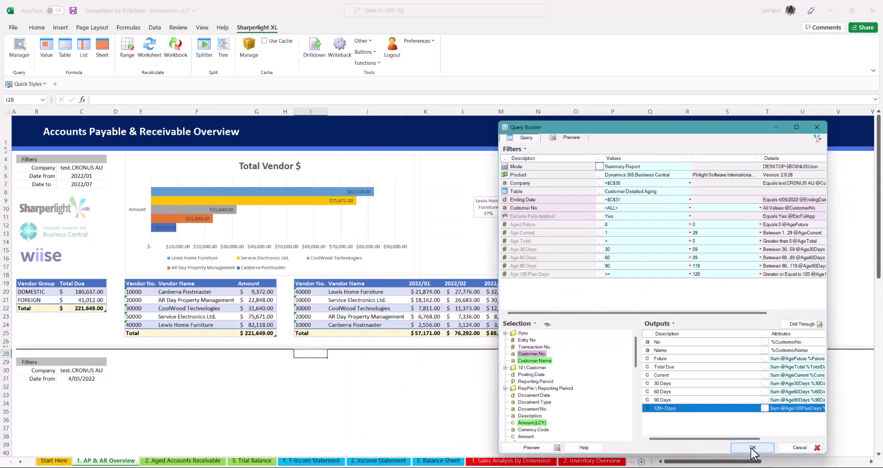
{"action": "left_click", "coordinate": [751, 448]}
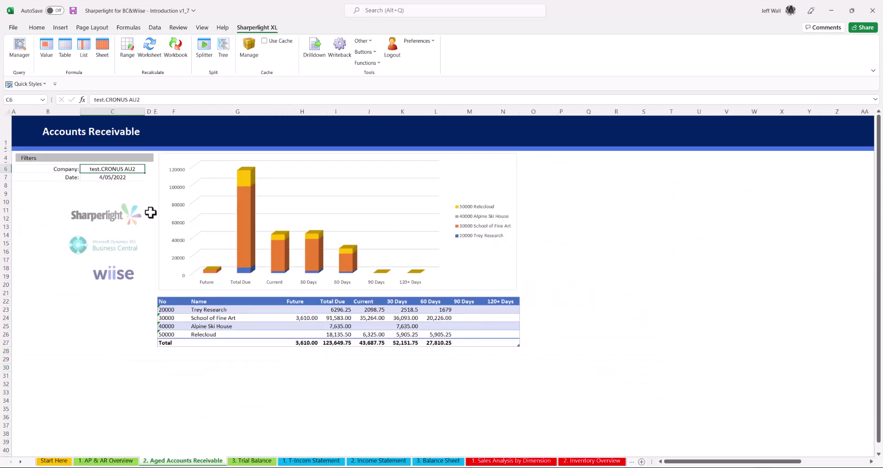
Step: Set the Company filter on the Aged Accounts Receivable sheet to both test.CRONUS AU2 and test.CRONUS AU
{"action": "double_click", "coordinate": [118, 171]}
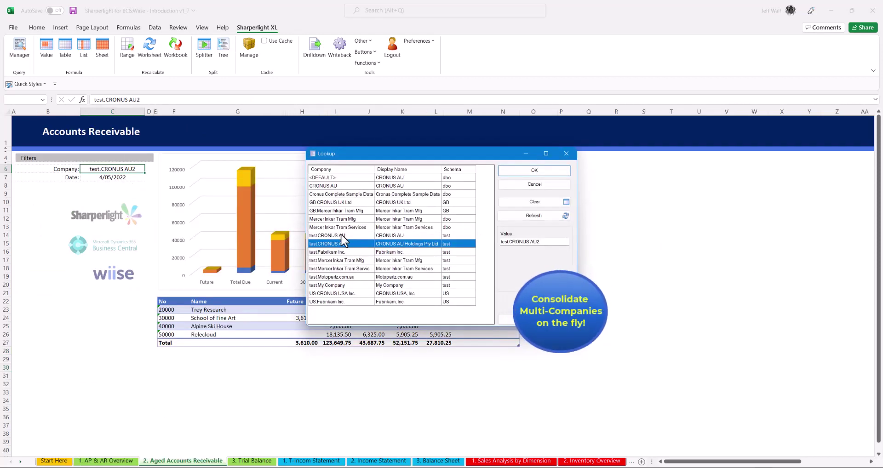
{"action": "left_click", "coordinate": [324, 236], "text": "ctrl"}
{"action": "left_click", "coordinate": [535, 171]}
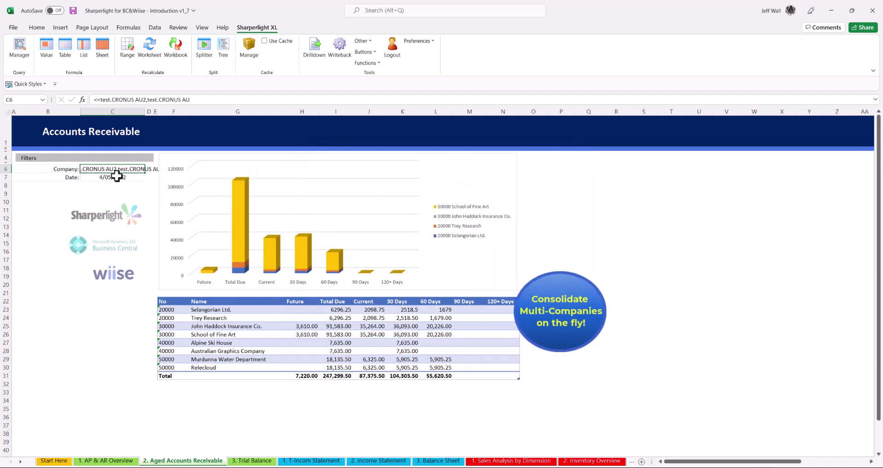
Step: Return the Aged Accounts Receivable company filter to test.CRONUS AU2 alone
{"action": "double_click", "coordinate": [113, 169]}
{"action": "double_click", "coordinate": [349, 243]}
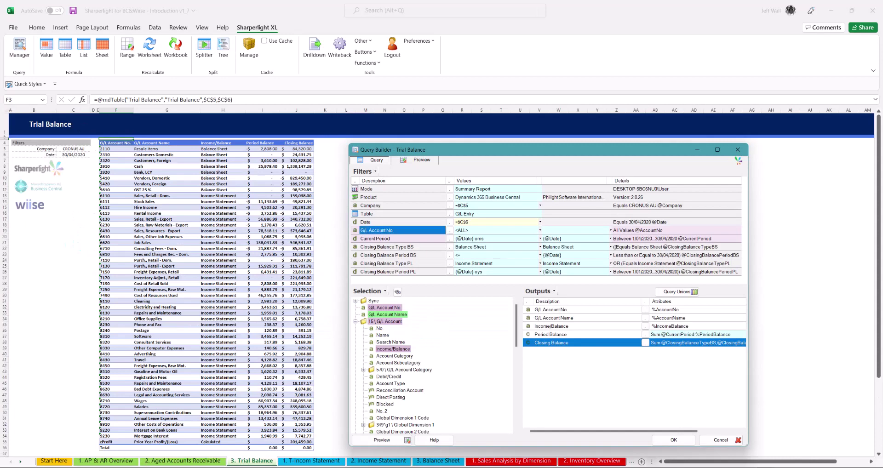
Step: Examine the Trial Balance query's Current Period and Closing Balance filters for balance sheet and income statement accounts, then close the query
{"action": "left_click", "coordinate": [402, 238]}
{"action": "left_click", "coordinate": [401, 247]}
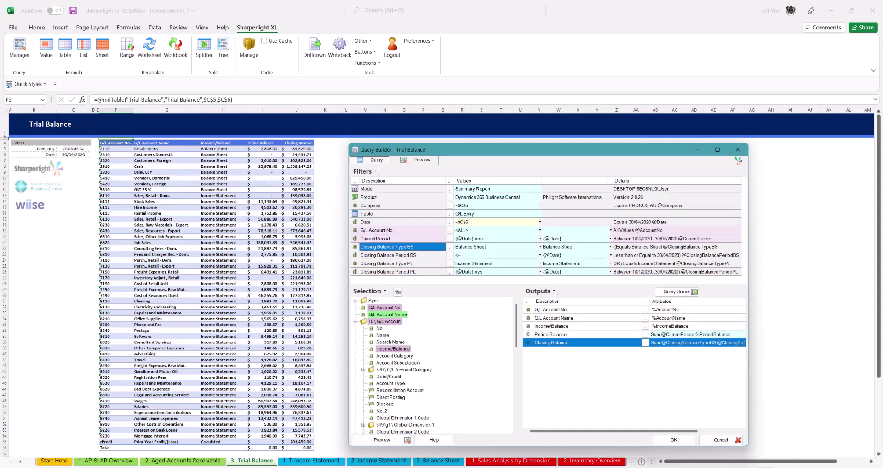
{"action": "key", "text": "Down"}
{"action": "key", "text": "Down"}
{"action": "key", "text": "Down"}
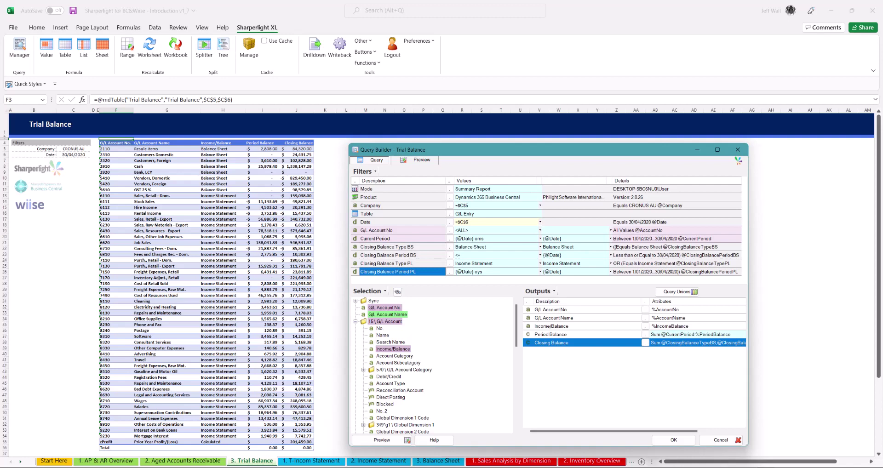
{"action": "key", "text": "Escape"}
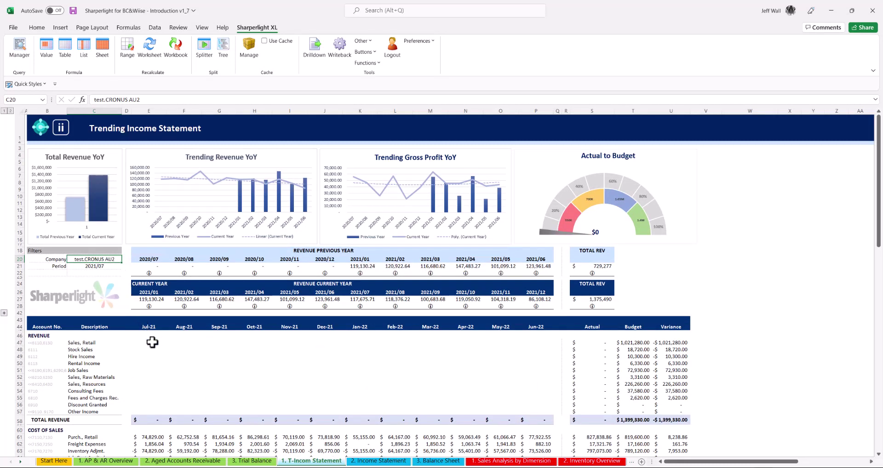
Step: Insert a G/L Entry Amount value in E47, filtered by company C20, period C21 and account B47, with Exclude Closing Income Statement Entries set to Y
{"action": "left_click", "coordinate": [152, 343]}
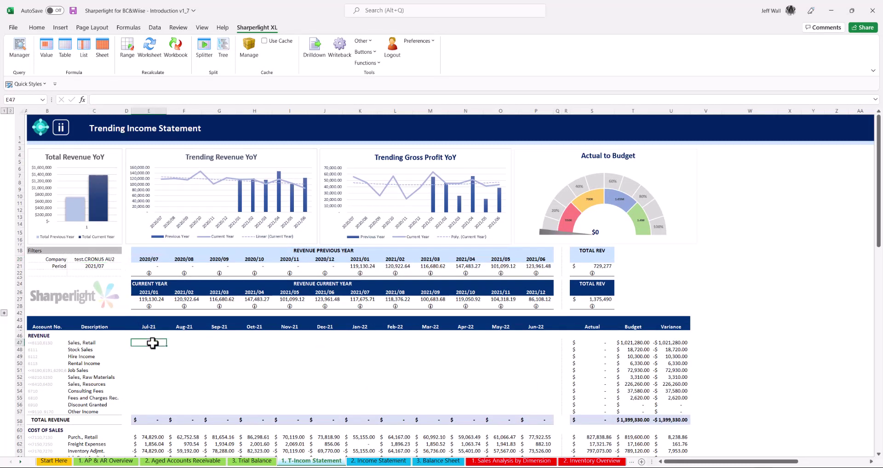
{"action": "left_click", "coordinate": [48, 52]}
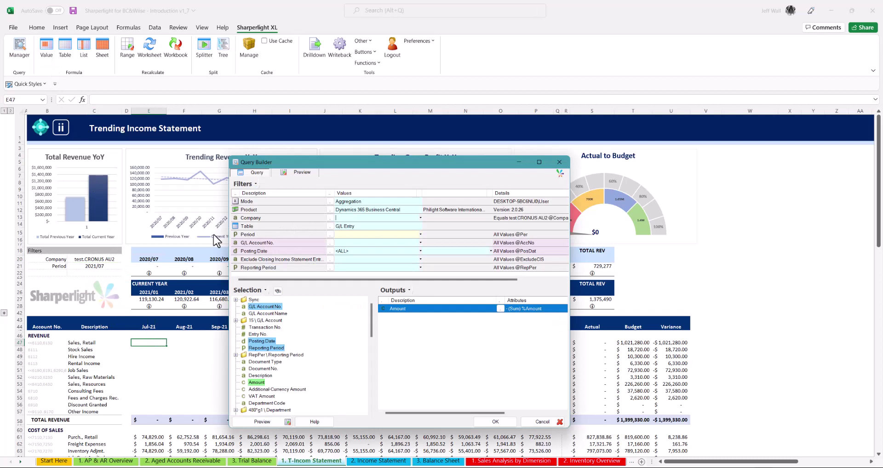
{"action": "left_click", "coordinate": [97, 259]}
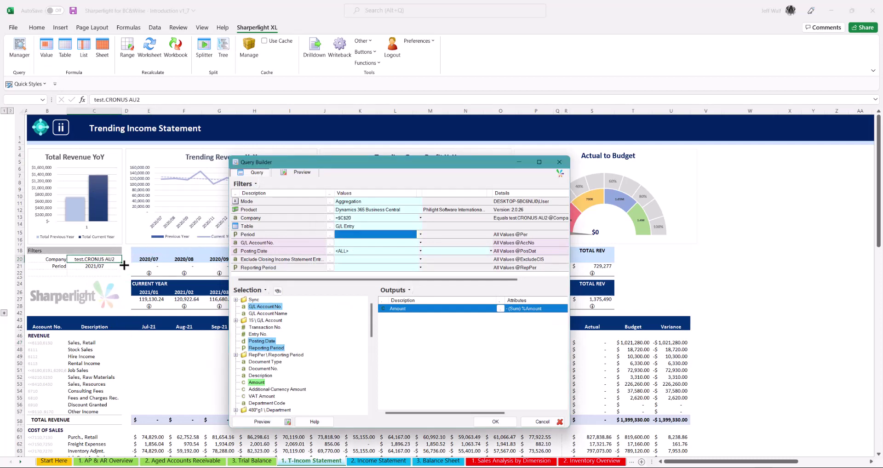
{"action": "left_click", "coordinate": [94, 265]}
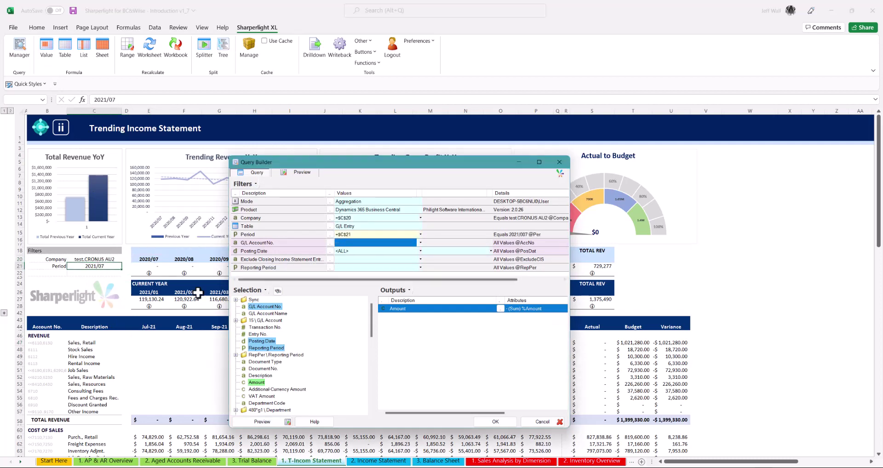
{"action": "left_click", "coordinate": [38, 343]}
{"action": "left_click", "coordinate": [330, 259]}
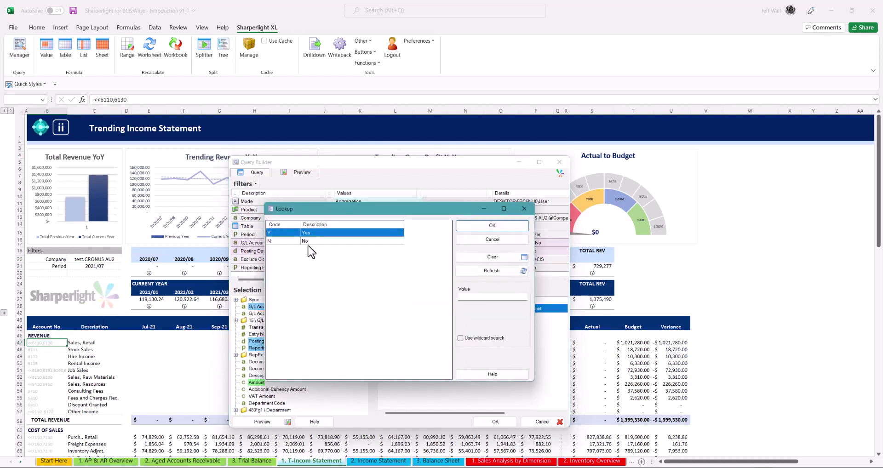
{"action": "left_click", "coordinate": [459, 232]}
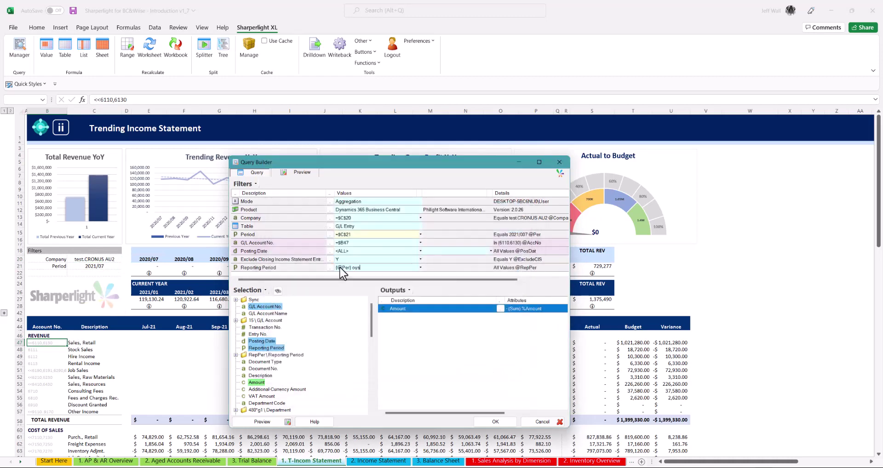
{"action": "left_click", "coordinate": [488, 422]}
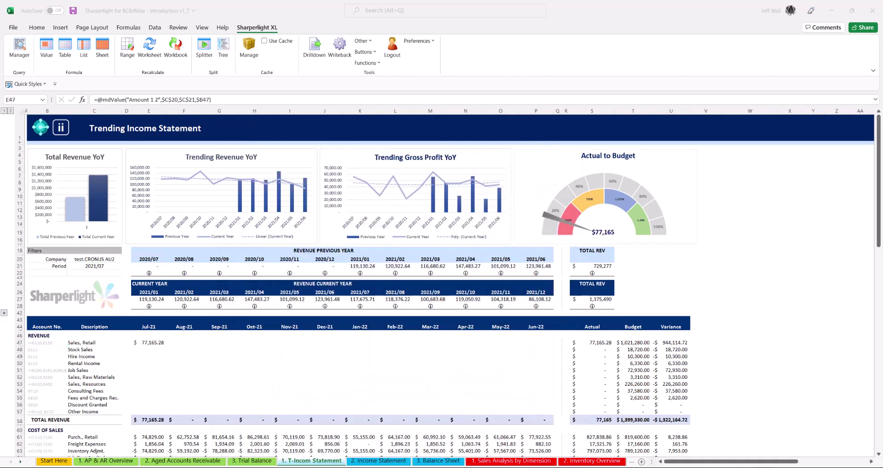
Step: Fill the Sales, Retail row with the monthly amount formulas for Aug-21 through Jun-22
{"action": "left_click", "coordinate": [178, 344]}
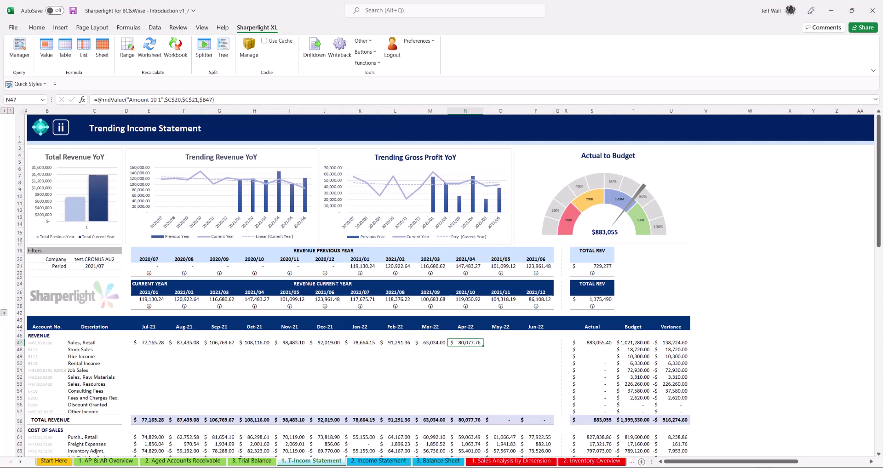
{"action": "left_click", "coordinate": [500, 343]}
{"action": "key", "text": "ctrl+v"}
{"action": "left_click", "coordinate": [535, 343]}
{"action": "key", "text": "ctrl+v"}
Step: Copy each month's Sales, Retail formula down through the remaining revenue accounts to row 57
{"action": "left_click_drag", "start_coordinate": [148, 342], "coordinate": [164, 415]}
{"action": "left_click", "coordinate": [197, 343]}
{"action": "left_click_drag", "start_coordinate": [201, 346], "coordinate": [199, 414]}
{"action": "left_click", "coordinate": [219, 343]}
{"action": "left_click_drag", "start_coordinate": [236, 346], "coordinate": [235, 414]}
{"action": "left_click", "coordinate": [254, 342]}
{"action": "left_click_drag", "start_coordinate": [271, 346], "coordinate": [270, 413]}
{"action": "left_click", "coordinate": [290, 343]}
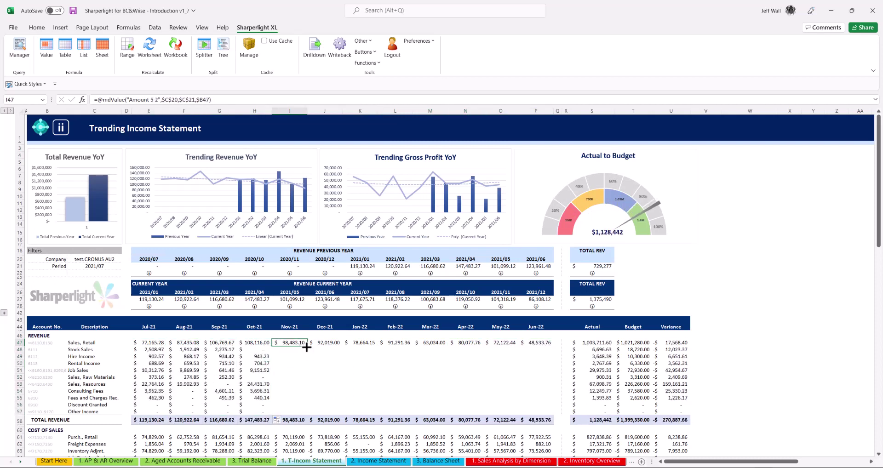
{"action": "left_click_drag", "start_coordinate": [307, 346], "coordinate": [304, 414]}
{"action": "left_click", "coordinate": [360, 343]}
{"action": "left_click_drag", "start_coordinate": [378, 346], "coordinate": [378, 414]}
{"action": "left_click", "coordinate": [395, 343]}
{"action": "left_click_drag", "start_coordinate": [412, 346], "coordinate": [412, 414]}
{"action": "left_click", "coordinate": [430, 342]}
{"action": "left_click_drag", "start_coordinate": [447, 346], "coordinate": [447, 414]}
{"action": "left_click", "coordinate": [465, 343]}
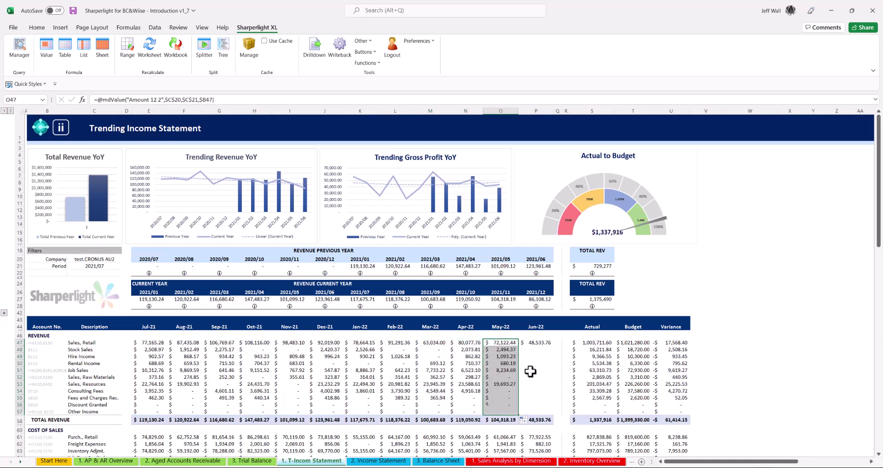
Step: Set the Trending Income Statement's Company filter to test.CRONUS AU2 and test.CRONUS AU, and return it to test.CRONUS AU2 alone
{"action": "double_click", "coordinate": [117, 260]}
{"action": "left_click", "coordinate": [350, 236], "text": "ctrl"}
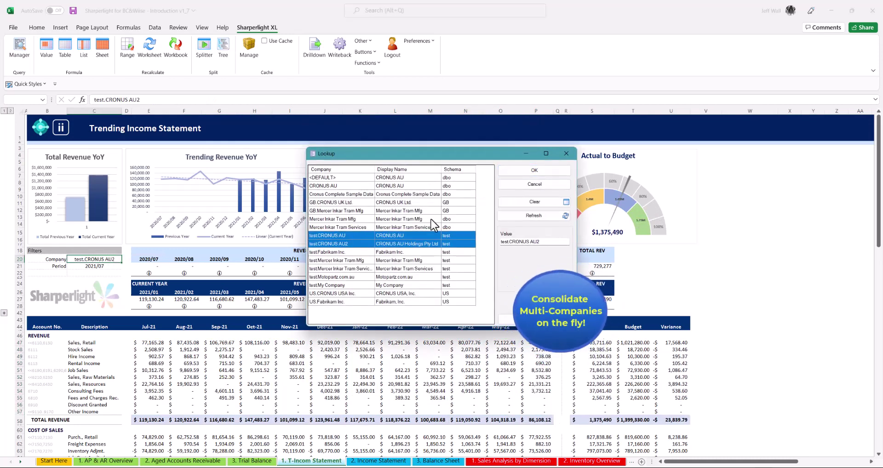
{"action": "left_click", "coordinate": [533, 170]}
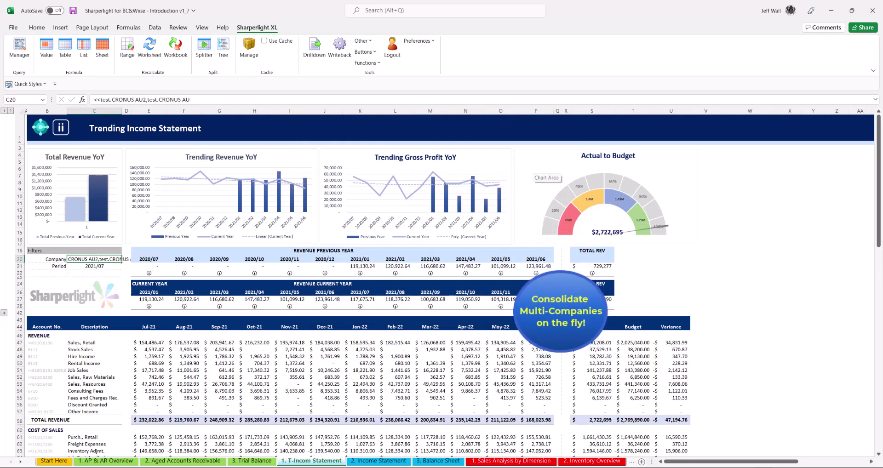
{"action": "double_click", "coordinate": [113, 260]}
{"action": "double_click", "coordinate": [325, 245]}
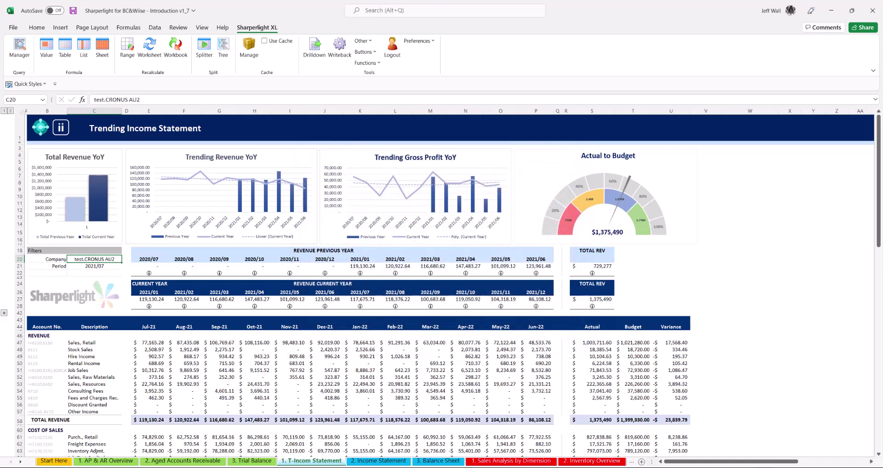
Step: On the Income Statement sheet, set the zero-row suppression flag in N4 to FALSE, and return it to TRUE
{"action": "left_click", "coordinate": [378, 461]}
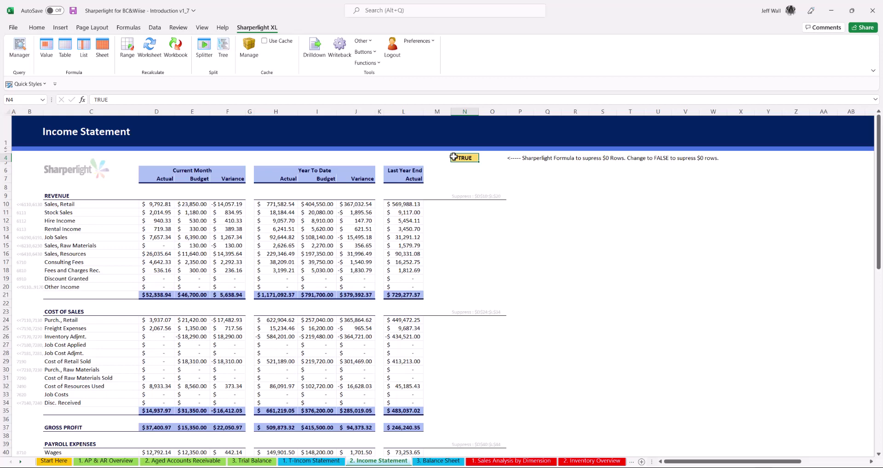
{"action": "type", "text": "FALSE"}
{"action": "key", "text": "Return"}
{"action": "left_click", "coordinate": [454, 157]}
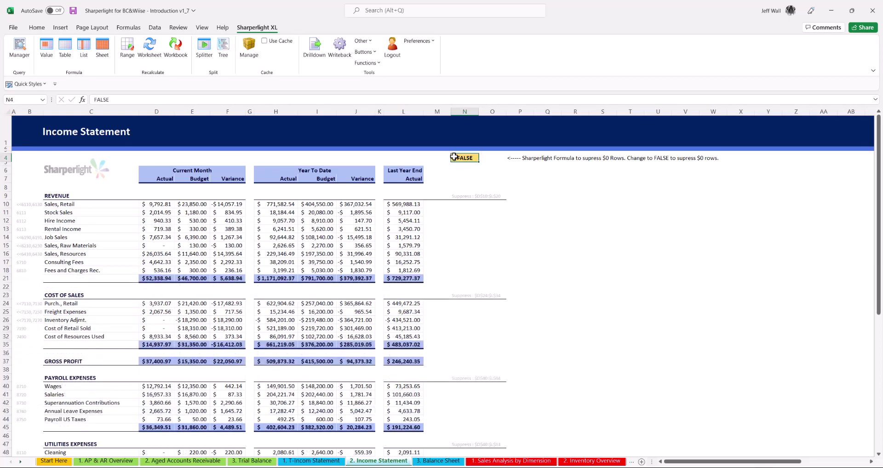
{"action": "type", "text": "TRUE"}
{"action": "key", "text": "ctrl+Return"}
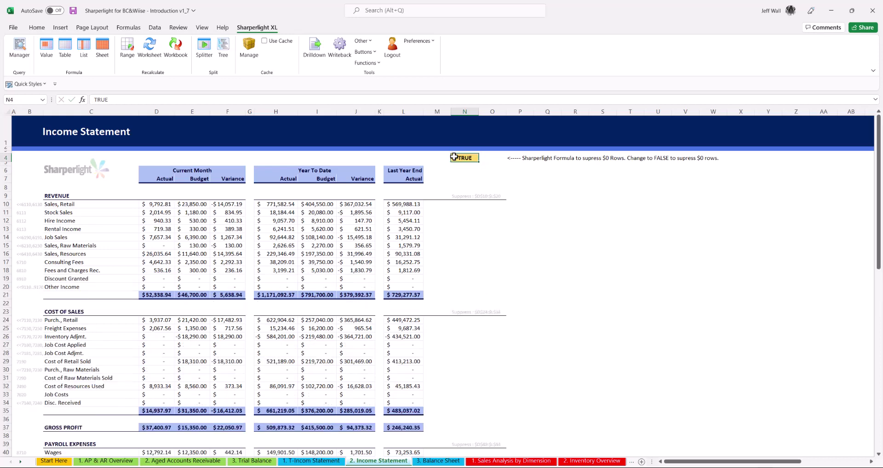
Step: On the Balance Sheet sheet, expand the zero rows by setting G4 to TRUE, and return it to FALSE
{"action": "left_click", "coordinate": [454, 461]}
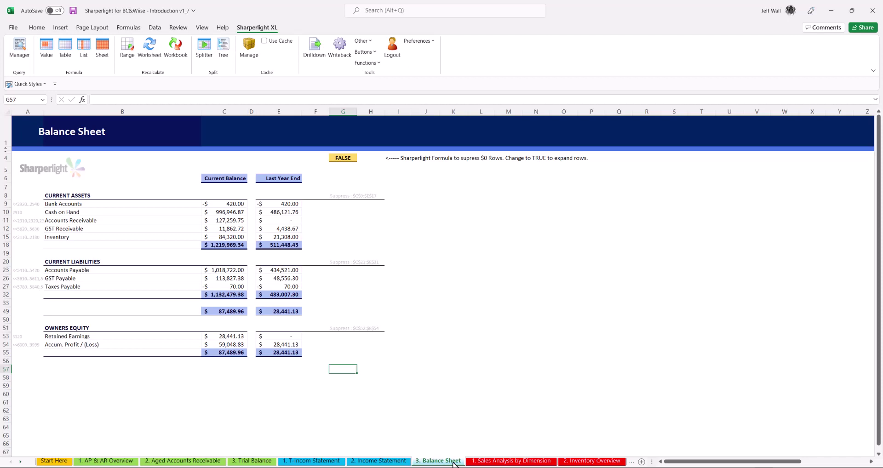
{"action": "left_click", "coordinate": [331, 156]}
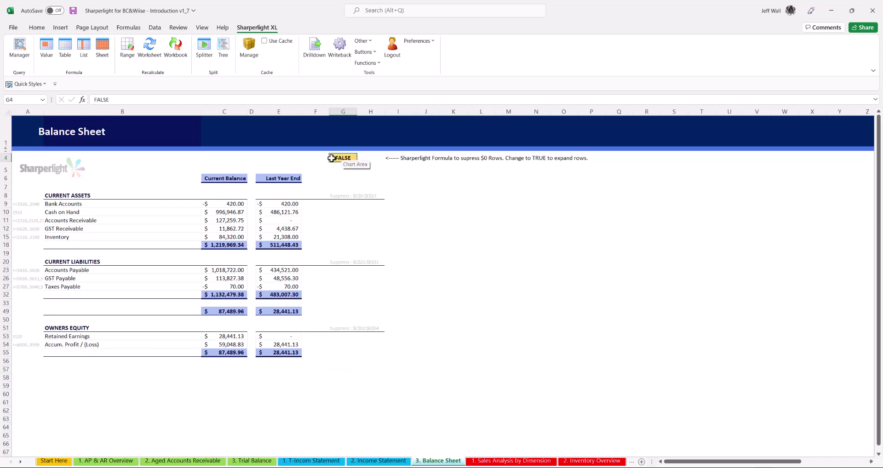
{"action": "type", "text": "TRUE"}
{"action": "key", "text": "ctrl+Return"}
{"action": "type", "text": "FA"}
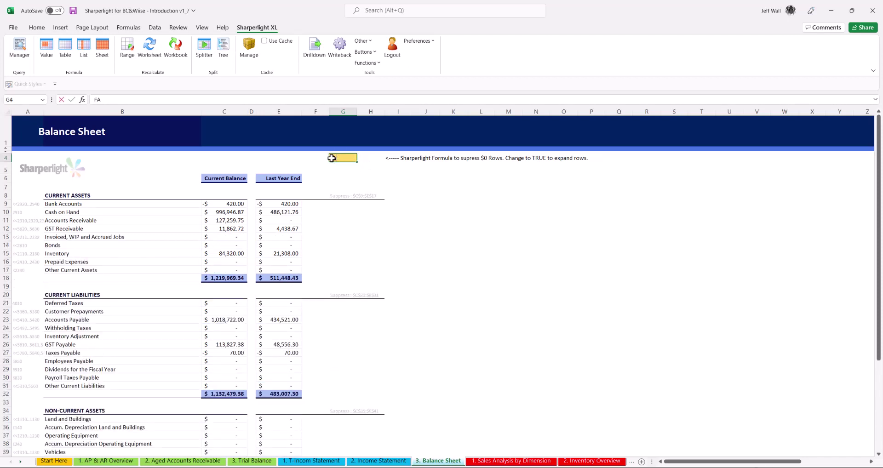
{"action": "type", "text": "LSE"}
{"action": "key", "text": "ctrl+Return"}
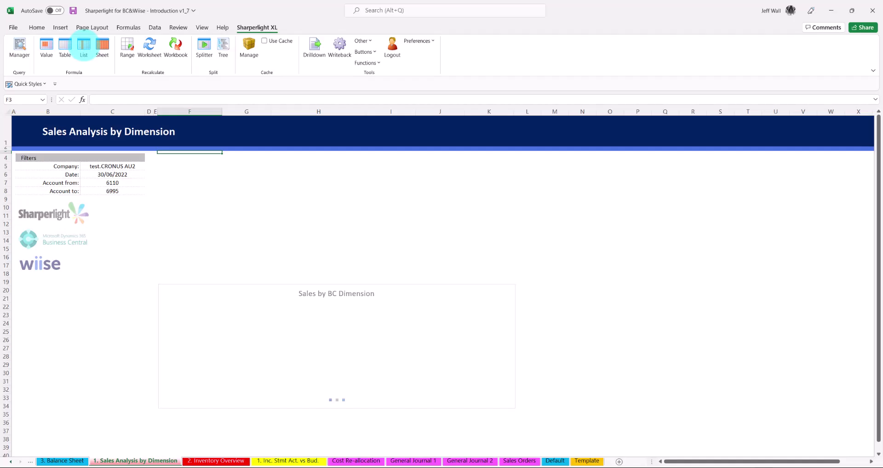
Step: Start a List query at F3 on the Sales Analysis by Dimension sheet, using company C5 and the G/L Entry table
{"action": "left_click", "coordinate": [84, 46]}
{"action": "left_click", "coordinate": [488, 181]}
{"action": "left_click", "coordinate": [132, 164]}
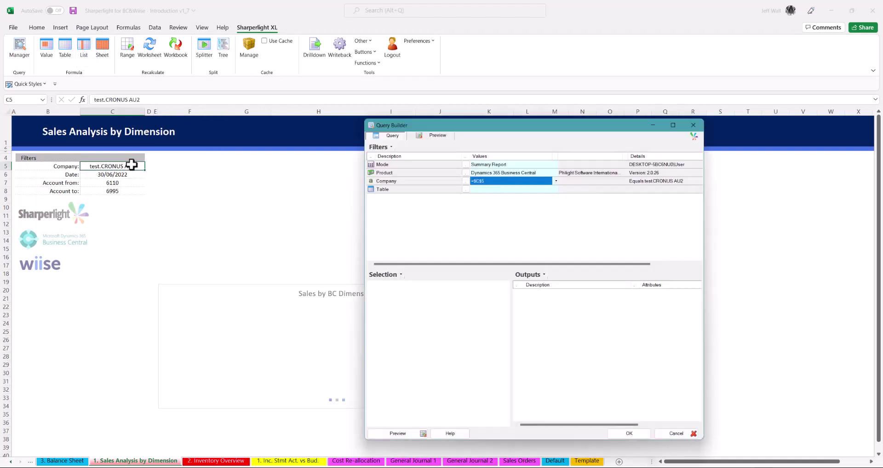
{"action": "left_click", "coordinate": [465, 189]}
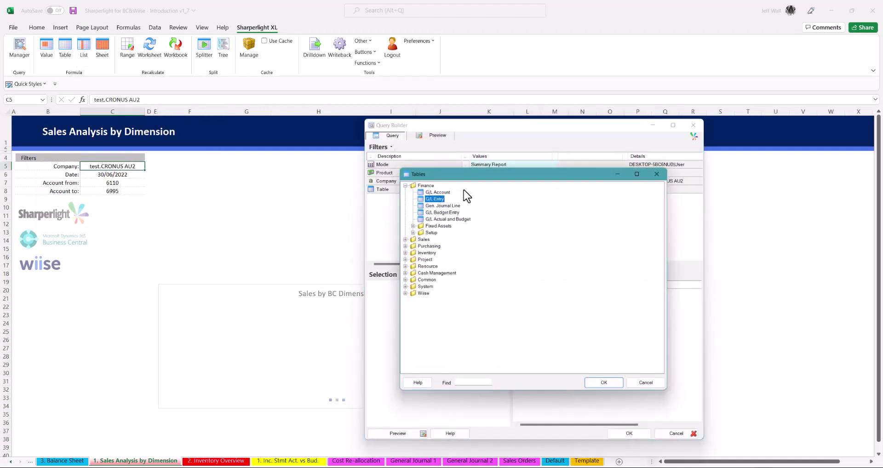
{"action": "double_click", "coordinate": [432, 196]}
Step: Add the Customer Group's Dimension Value Name to the query as a filter
{"action": "double_click", "coordinate": [407, 409]}
{"action": "left_click", "coordinate": [407, 416]}
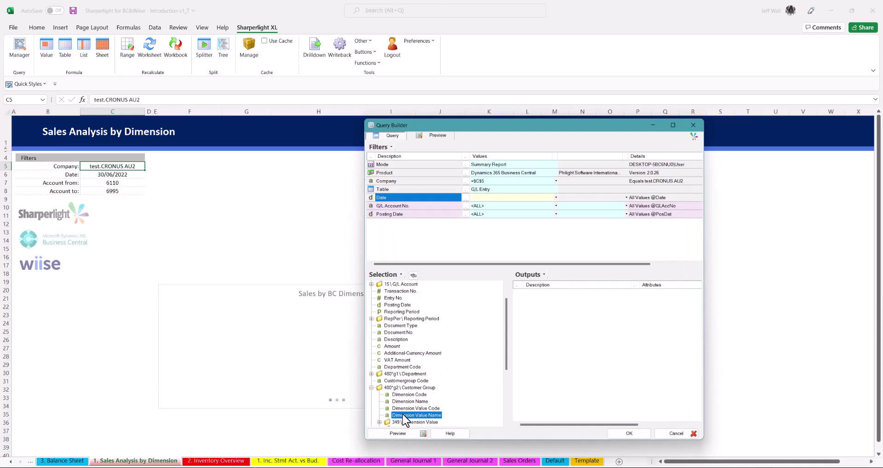
{"action": "left_click_drag", "start_coordinate": [407, 415], "coordinate": [398, 231]}
Step: Set the Date filter to C6, G/L Account No. from C7 to C8, and Posting Date from DATE -6m ofs to DATE
{"action": "left_click", "coordinate": [445, 197]}
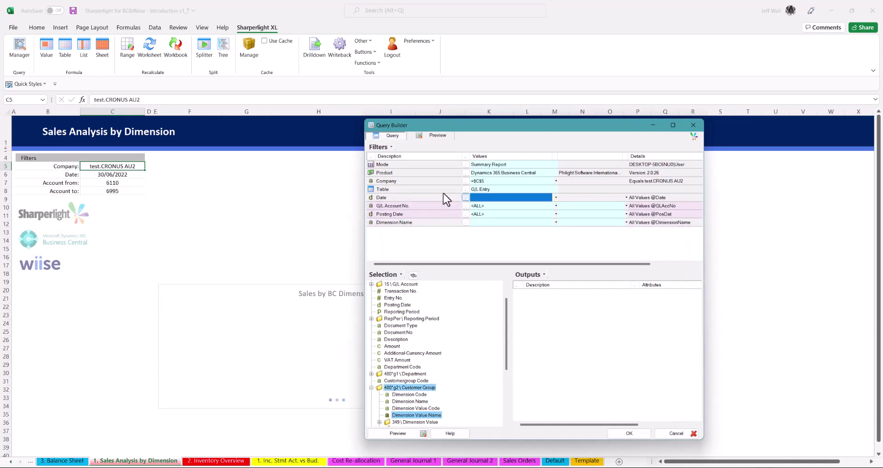
{"action": "left_click", "coordinate": [127, 176]}
{"action": "left_click", "coordinate": [457, 207]}
{"action": "left_click", "coordinate": [126, 183]}
{"action": "left_click", "coordinate": [577, 206]}
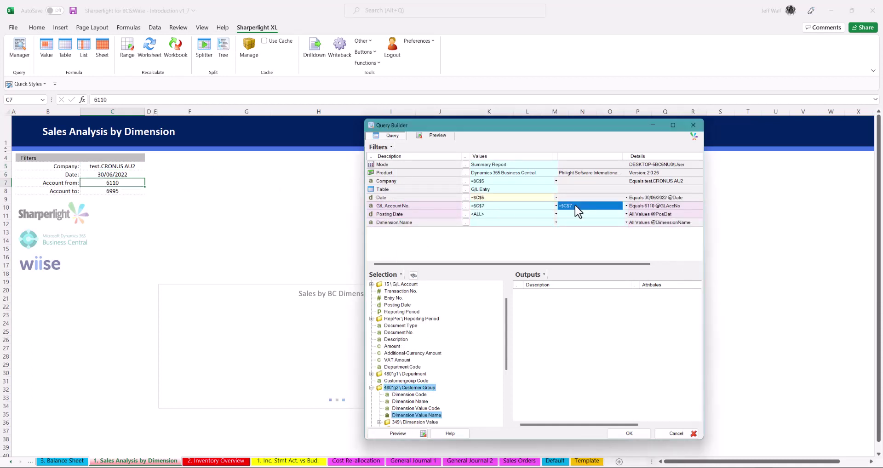
{"action": "left_click", "coordinate": [138, 192]}
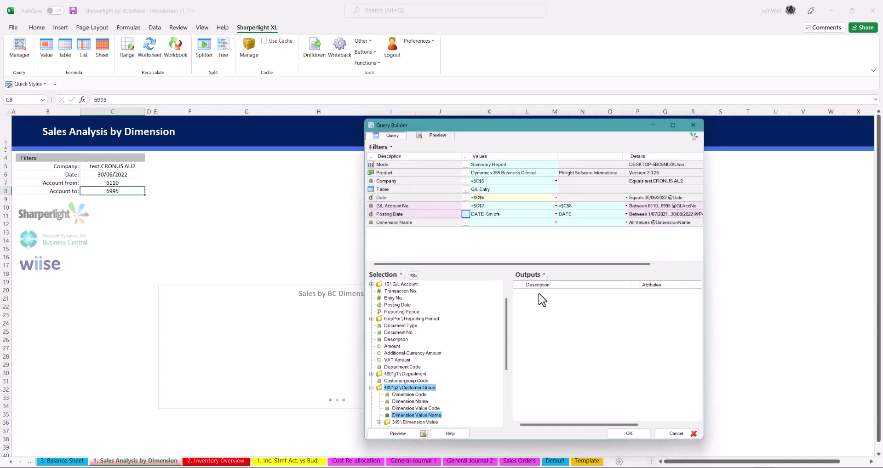
Step: Set the Dimension Name filter to <ALL>, Large Business, Medium Business and Small Business
{"action": "left_click", "coordinate": [465, 222]}
{"action": "left_click_drag", "start_coordinate": [466, 223], "coordinate": [461, 245]}
{"action": "left_click", "coordinate": [604, 212]}
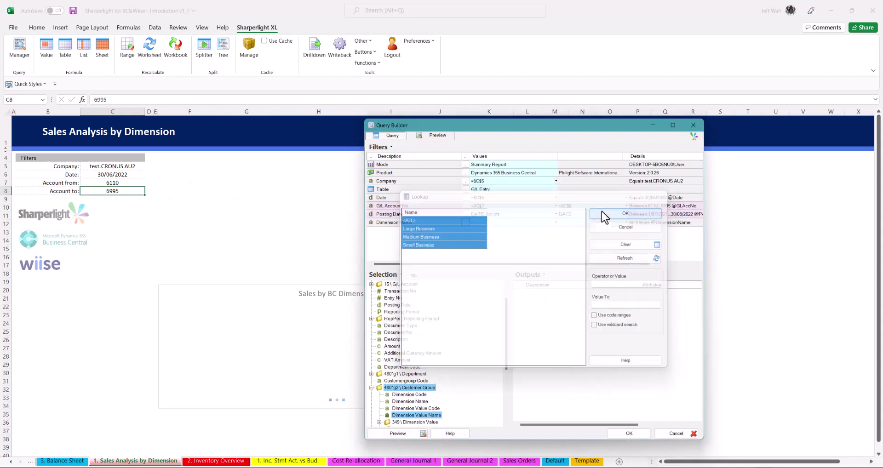
Step: Add Account Subcategory, G/L Account No., G/L Account Name and Amount to the query outputs
{"action": "scroll", "coordinate": [394, 293], "scroll_direction": "up", "scroll_amount": 1}
{"action": "left_click", "coordinate": [395, 292]}
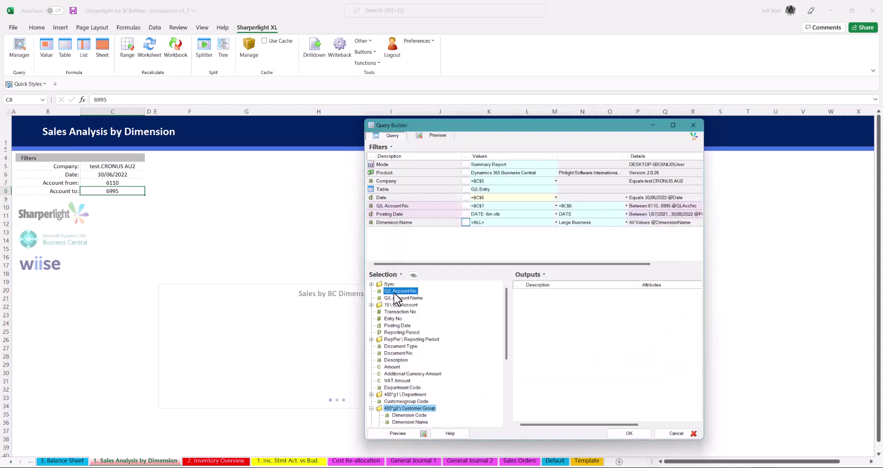
{"action": "mouse_move", "coordinate": [394, 293]}
{"action": "left_mouse_down"}
{"action": "mouse_move", "coordinate": [510, 292]}
{"action": "mouse_move", "coordinate": [407, 299]}
{"action": "left_mouse_up"}
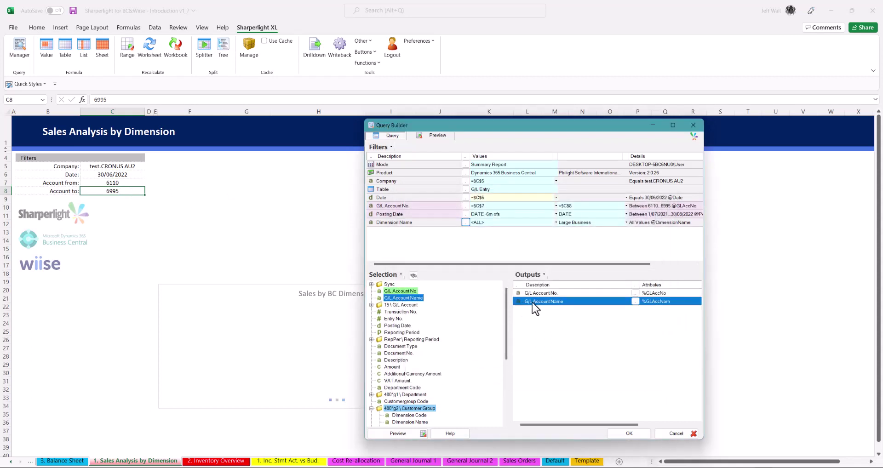
{"action": "left_click_drag", "start_coordinate": [396, 367], "coordinate": [524, 355]}
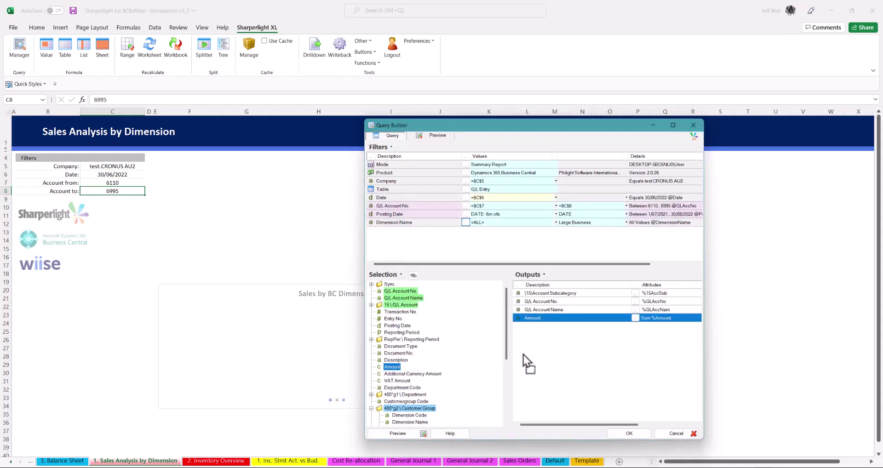
Step: Set the Amount output to a reversed-sign sum and make it dynamic by the DimensionName filter
{"action": "right_click", "coordinate": [551, 318]}
{"action": "left_click", "coordinate": [570, 303]}
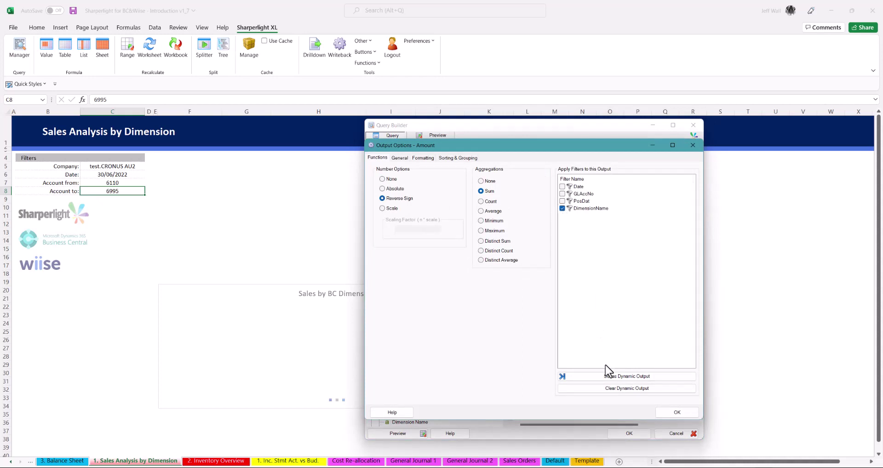
Step: Sort the output by Account Subcategory with Basic grouping, then preview the query and insert the list into the sheet
{"action": "left_click", "coordinate": [448, 158]}
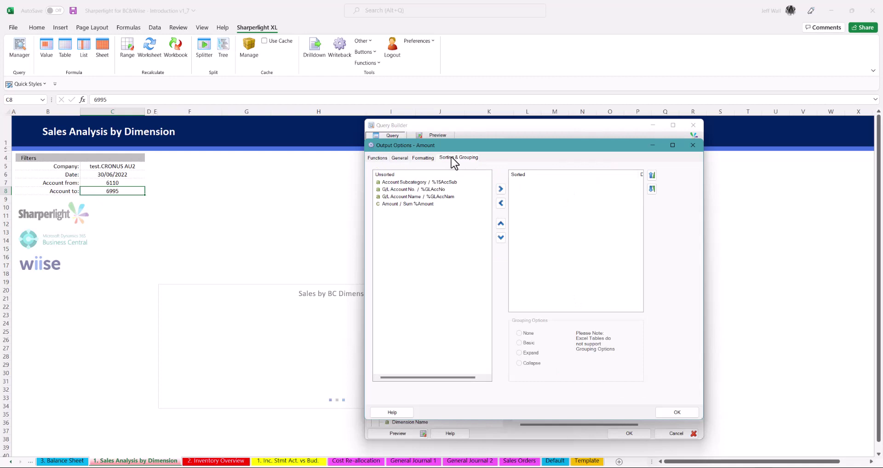
{"action": "left_click", "coordinate": [452, 182]}
{"action": "double_click", "coordinate": [452, 183]}
{"action": "left_click", "coordinate": [527, 343]}
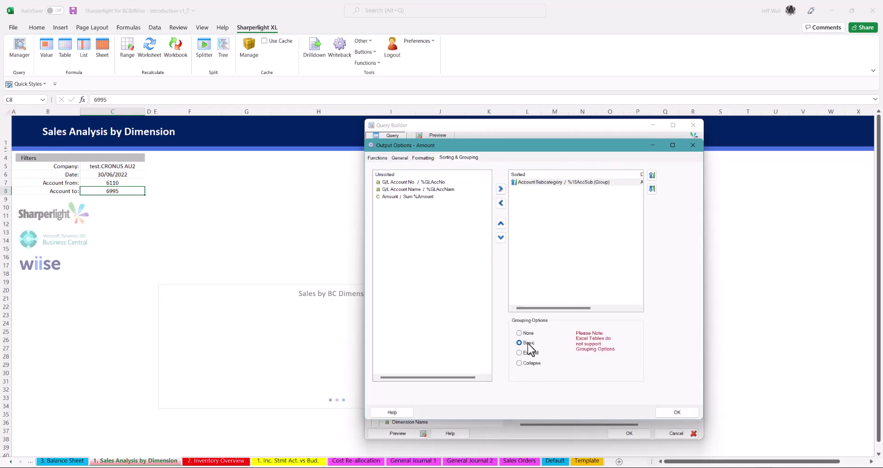
{"action": "left_click", "coordinate": [671, 413]}
{"action": "left_click", "coordinate": [407, 433]}
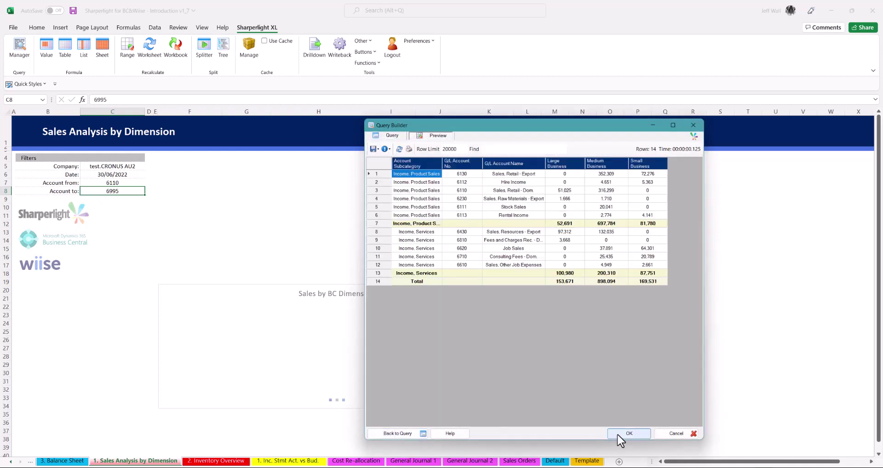
{"action": "left_click", "coordinate": [618, 435]}
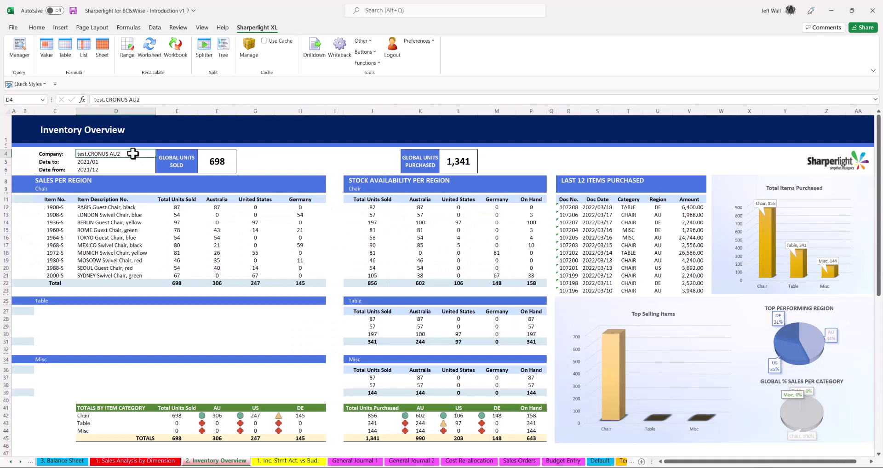
Step: Open the query behind the Chair sales-per-region list and copy its definition for reuse
{"action": "double_click", "coordinate": [50, 194]}
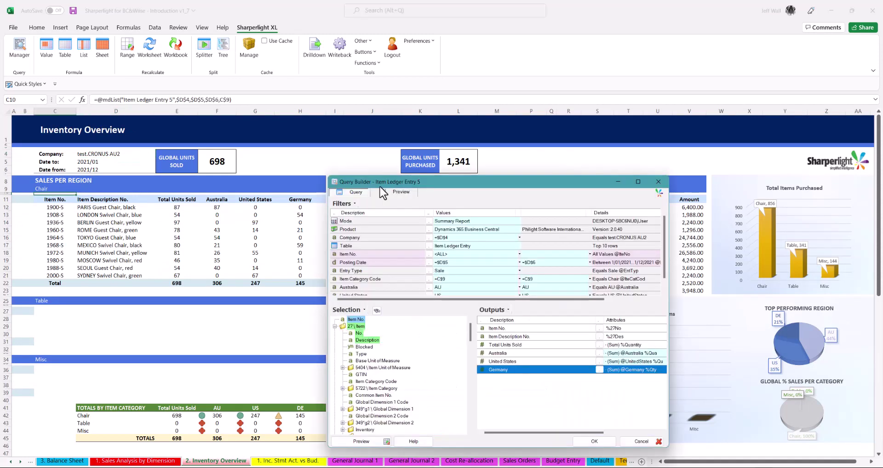
{"action": "left_click", "coordinate": [344, 203]}
{"action": "left_click", "coordinate": [348, 239]}
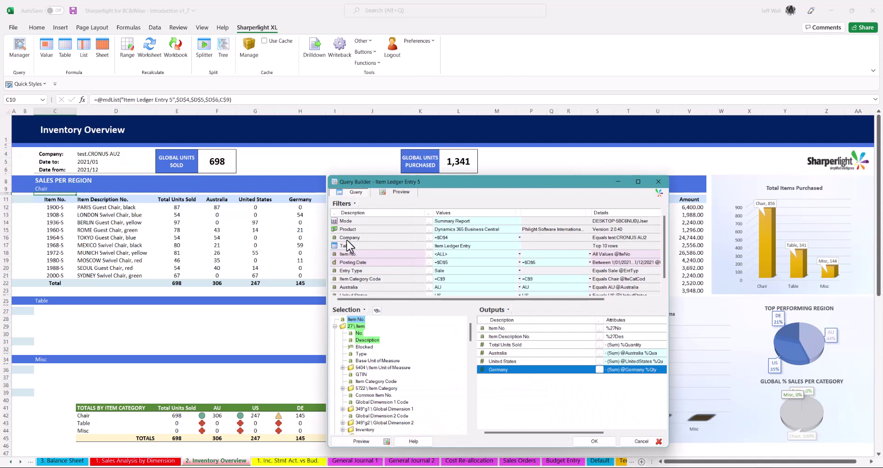
Step: Create the Table sales list from the copied Item Ledger Entry query, linking its Item Category Code filter to cell C25
{"action": "left_click", "coordinate": [49, 307]}
{"action": "double_click", "coordinate": [49, 307]}
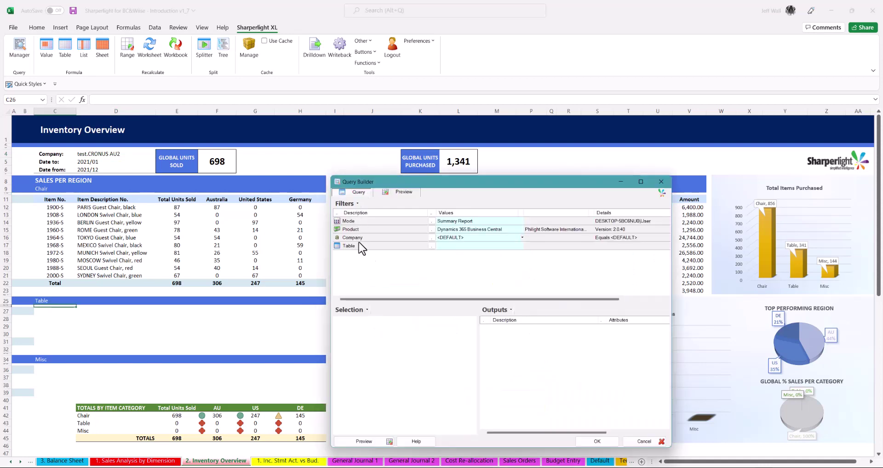
{"action": "left_click", "coordinate": [344, 203]}
{"action": "left_click", "coordinate": [439, 230]}
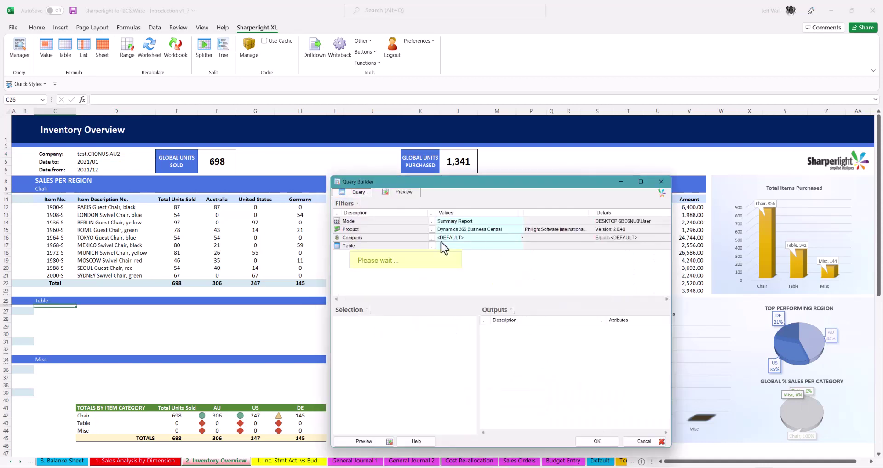
{"action": "left_click", "coordinate": [527, 280]}
{"action": "left_click", "coordinate": [48, 299]}
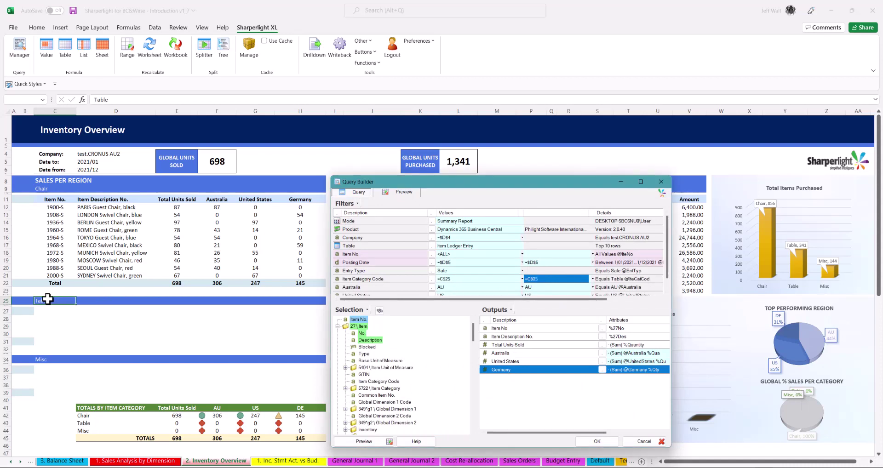
{"action": "left_click", "coordinate": [597, 442]}
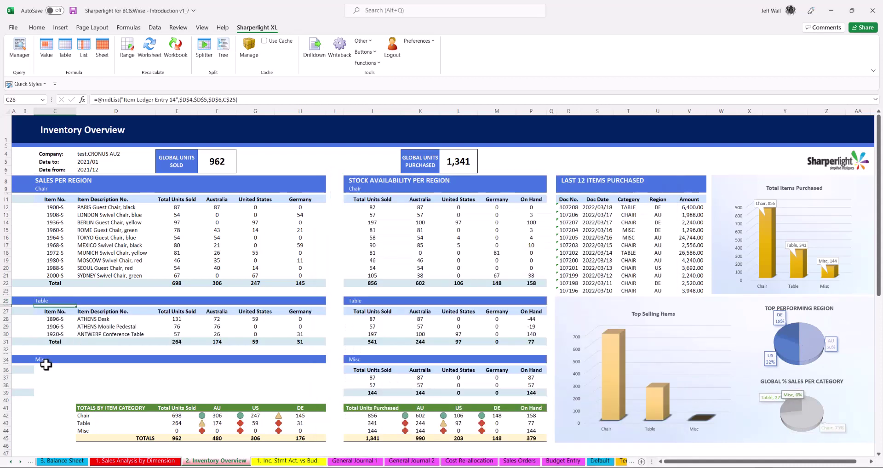
Step: Create the Misc sales list from the copied query, linking its Item Category Code filter to cell C34
{"action": "left_click", "coordinate": [44, 365]}
{"action": "left_click", "coordinate": [346, 204]}
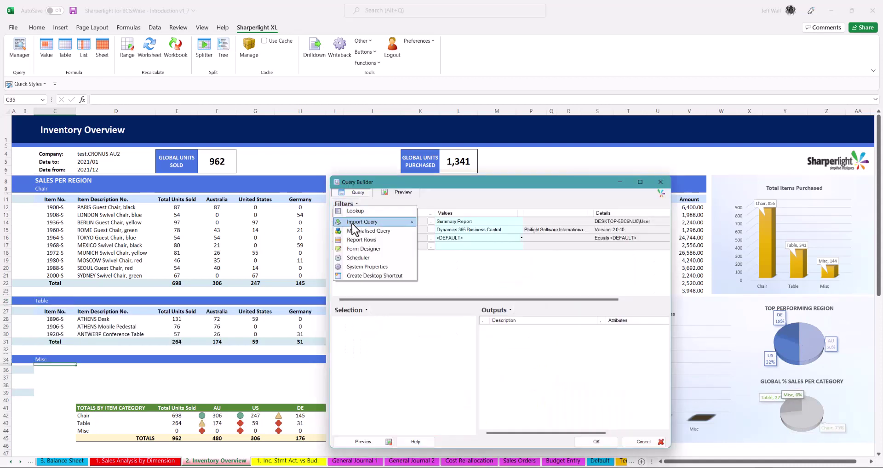
{"action": "mouse_move", "coordinate": [352, 224]}
{"action": "left_click", "coordinate": [447, 240]}
{"action": "left_click", "coordinate": [538, 279]}
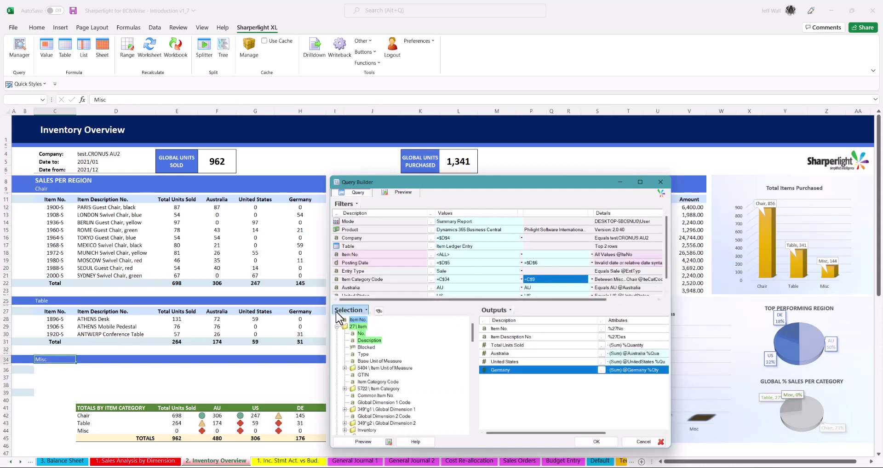
{"action": "left_click", "coordinate": [68, 359]}
{"action": "left_click", "coordinate": [596, 442]}
Step: Consolidate the Inventory Overview by setting its Company filter to both test.CRONUS AU2 and test.CRONUS AU
{"action": "left_click", "coordinate": [120, 157]}
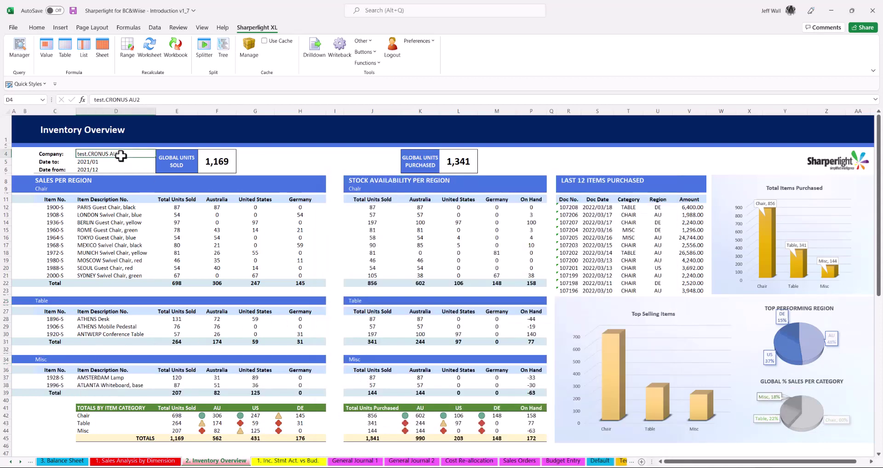
{"action": "double_click", "coordinate": [125, 154]}
{"action": "left_click", "coordinate": [321, 234], "text": "ctrl"}
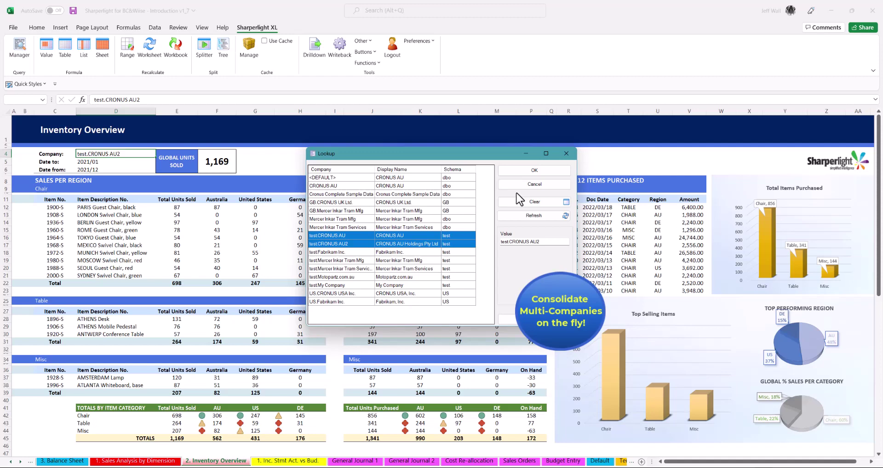
{"action": "left_click", "coordinate": [531, 172]}
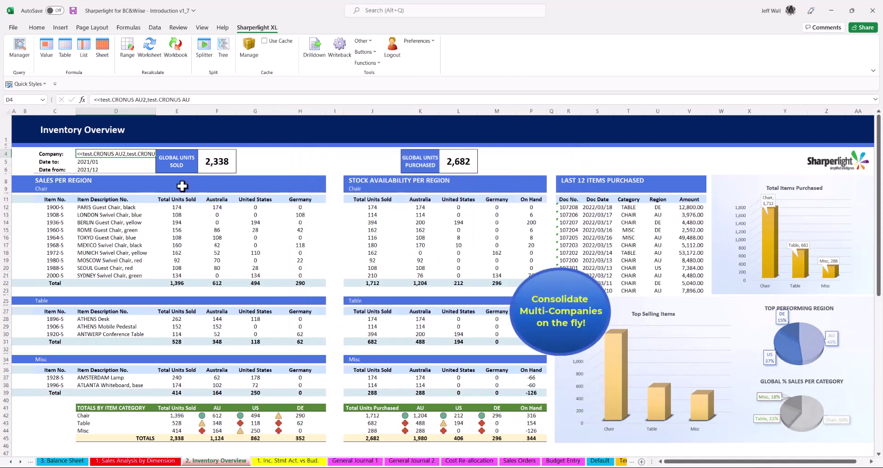
Step: Return the Inventory Overview's Company filter to a single company
{"action": "double_click", "coordinate": [125, 155]}
{"action": "double_click", "coordinate": [355, 236]}
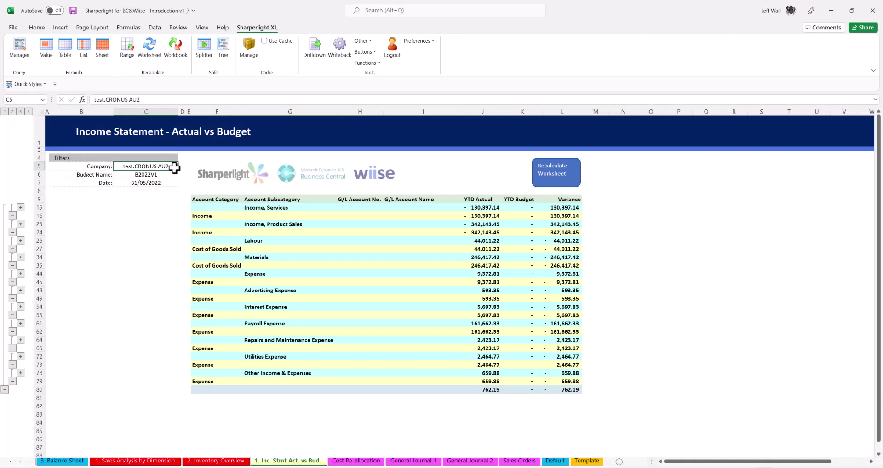
Step: Examine the account detail under Income, Product Sales, Labour and Materials, collapse it to subcategory level, and expand all outline levels
{"action": "left_click", "coordinate": [20, 224]}
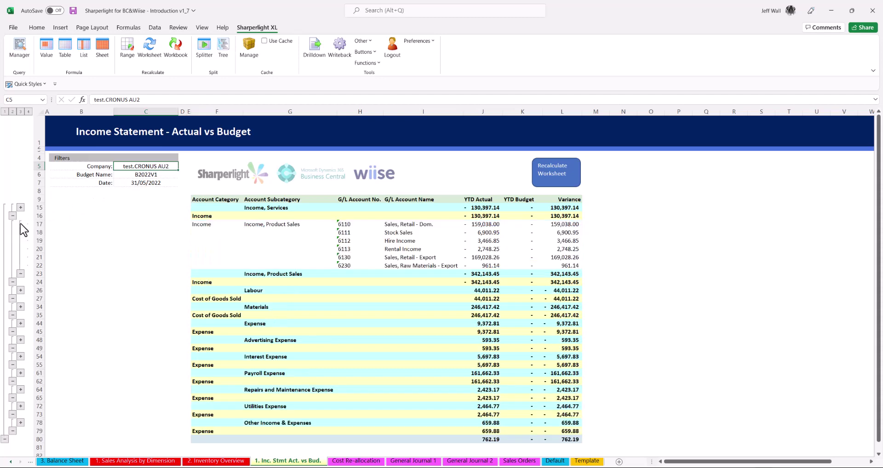
{"action": "left_click", "coordinate": [21, 290]}
{"action": "left_click", "coordinate": [21, 315]}
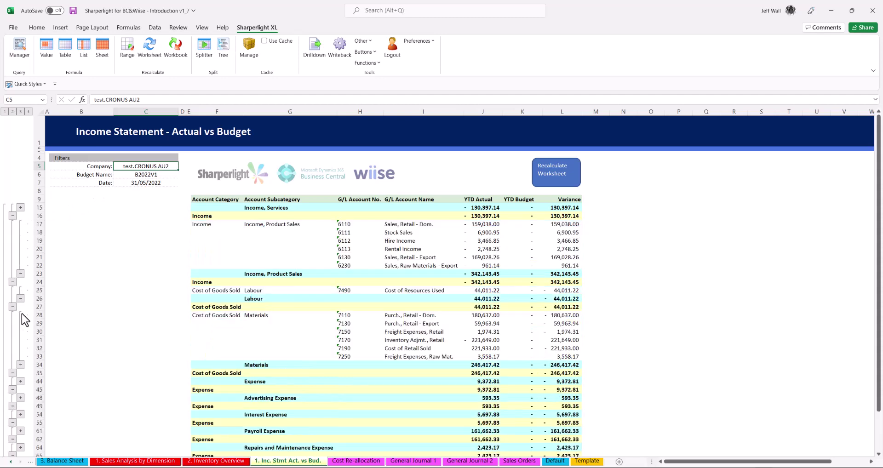
{"action": "left_click", "coordinate": [20, 111]}
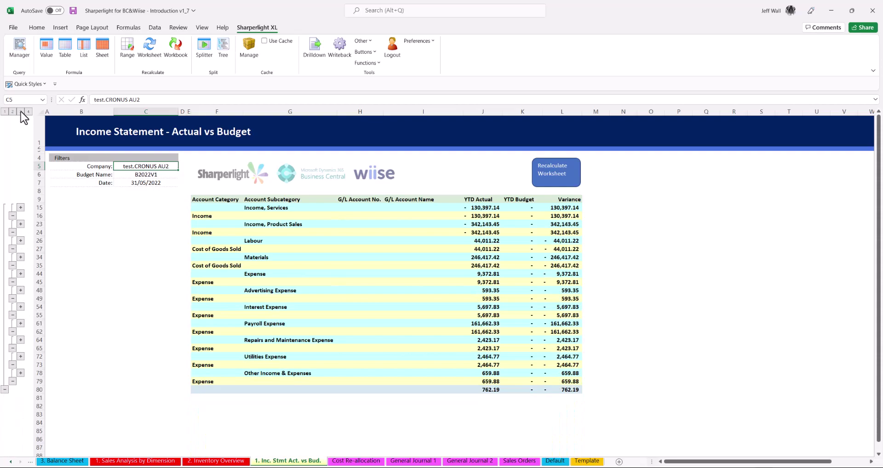
{"action": "left_click", "coordinate": [28, 111]}
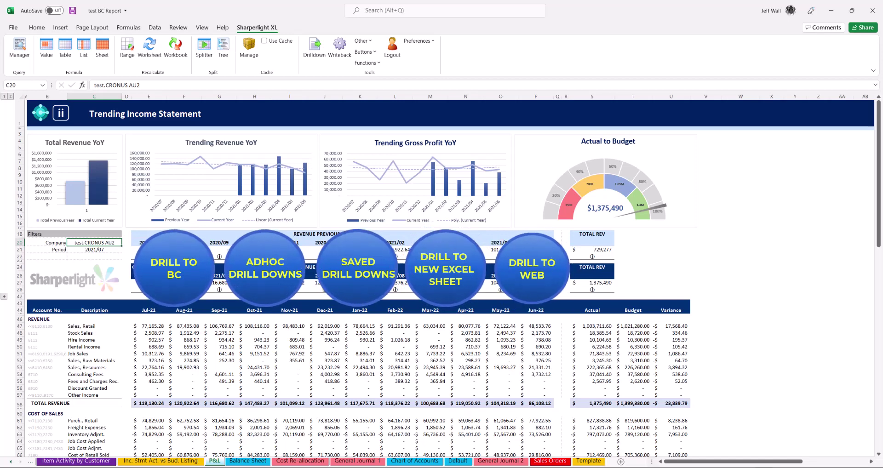
Step: Run a summary drilldown on the Jul-21 Sales, Retail amount with Source No. and Customer/Vendor/Bank as added fields
{"action": "left_click", "coordinate": [149, 326]}
{"action": "left_click", "coordinate": [314, 46]}
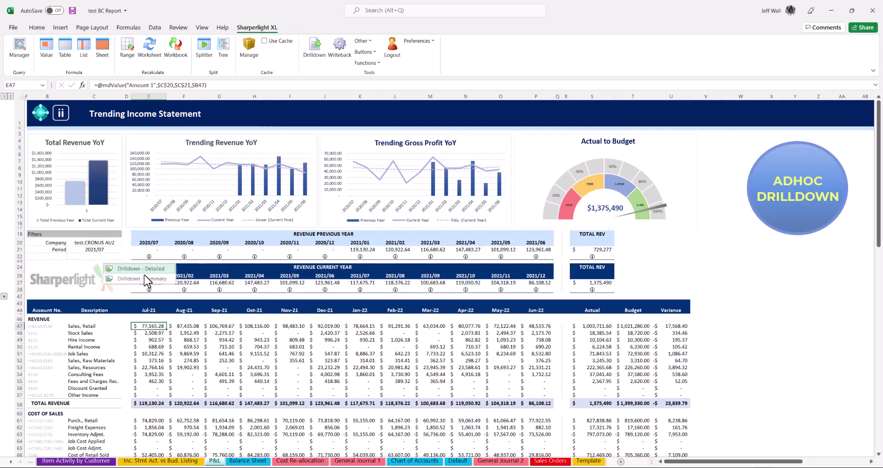
{"action": "left_click", "coordinate": [147, 279]}
{"action": "double_click", "coordinate": [336, 242]}
{"action": "double_click", "coordinate": [341, 250]}
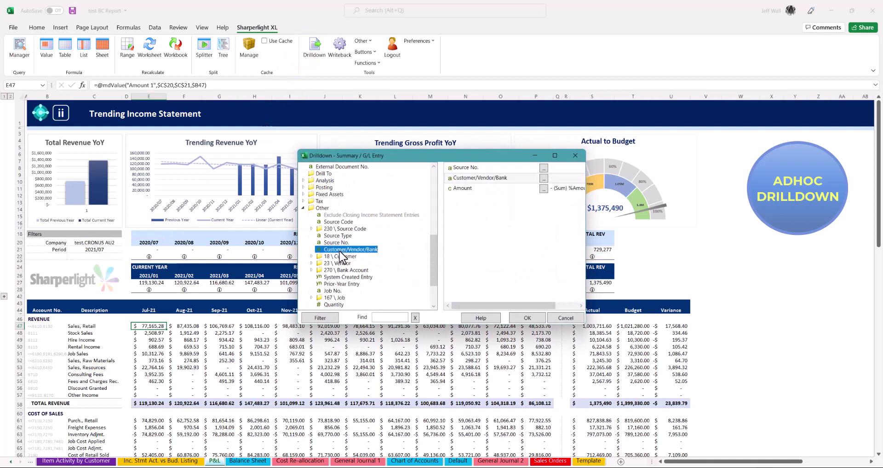
{"action": "left_click", "coordinate": [527, 318]}
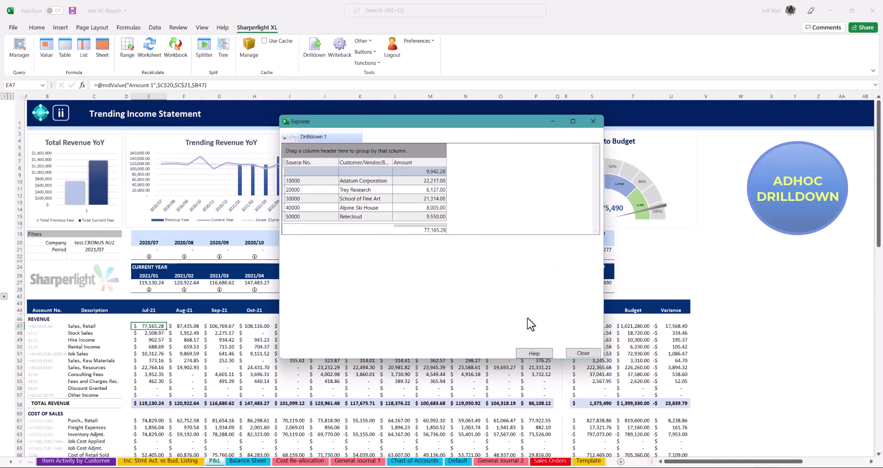
Step: Run a detailed drilldown on Adatum Corporation, adding Document Type, Document No., Posting Date and Drill To Posted Sales Invoice
{"action": "left_click", "coordinate": [364, 181]}
{"action": "right_click", "coordinate": [364, 181]}
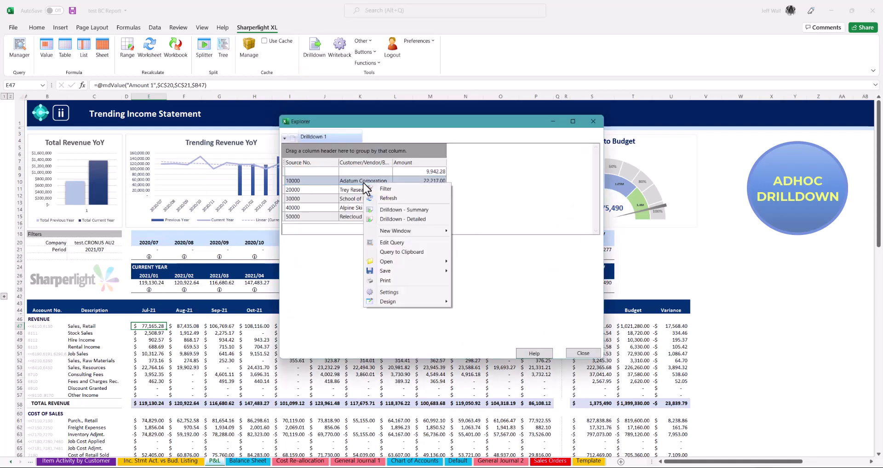
{"action": "left_click", "coordinate": [387, 222]}
{"action": "double_click", "coordinate": [334, 236]}
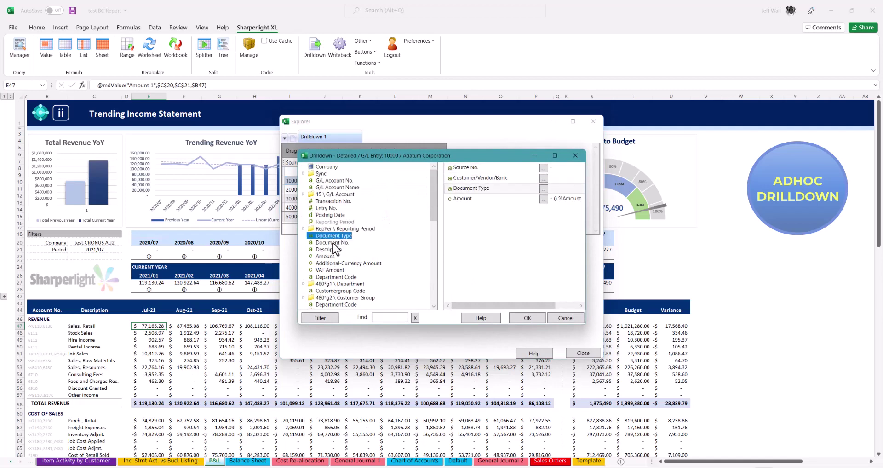
{"action": "double_click", "coordinate": [334, 243]}
{"action": "double_click", "coordinate": [329, 215]}
{"action": "scroll", "coordinate": [349, 230], "scroll_direction": "down", "scroll_amount": 8}
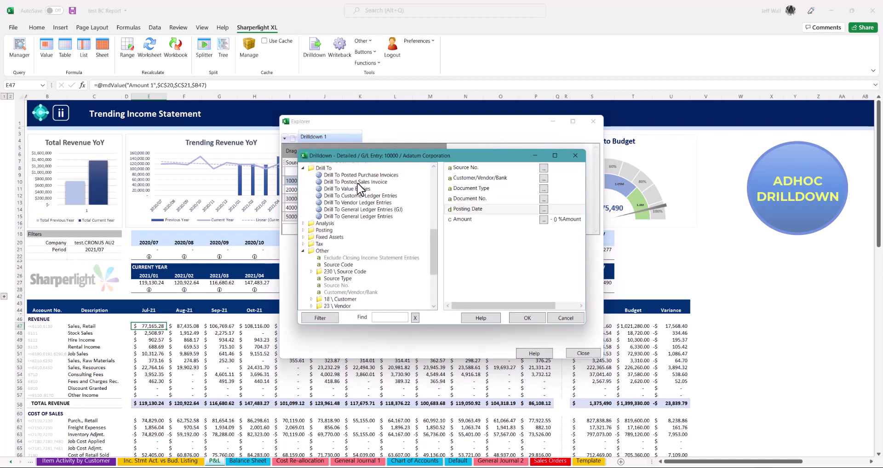
{"action": "left_click_drag", "start_coordinate": [355, 181], "coordinate": [473, 250]}
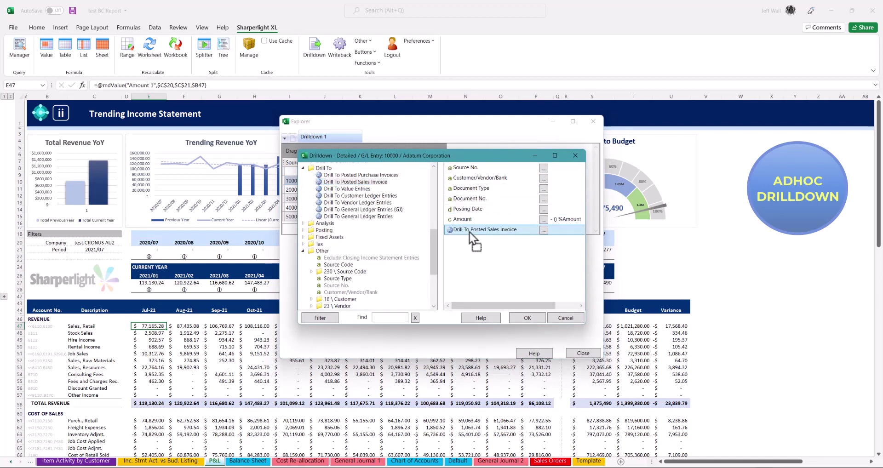
{"action": "left_click", "coordinate": [527, 318]}
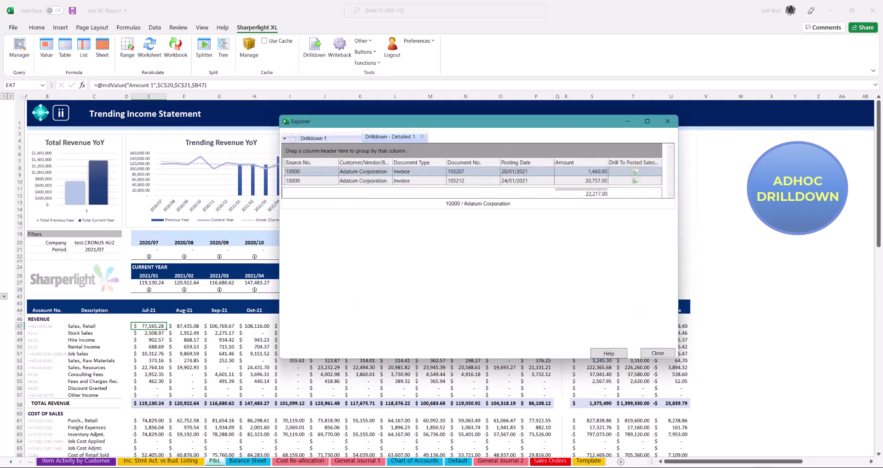
Step: View the posted sales invoice dated 24/01/2021 in Business Central, check item 1972-S, and return to the income statement
{"action": "left_click", "coordinate": [635, 181]}
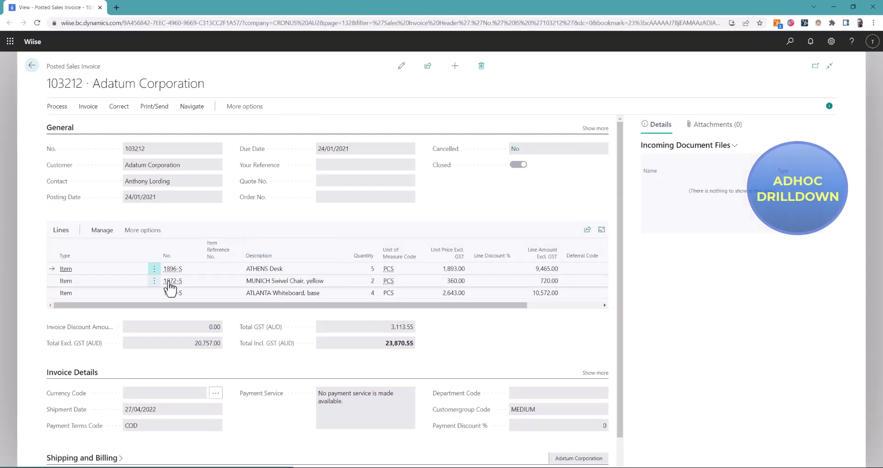
{"action": "left_click", "coordinate": [168, 282]}
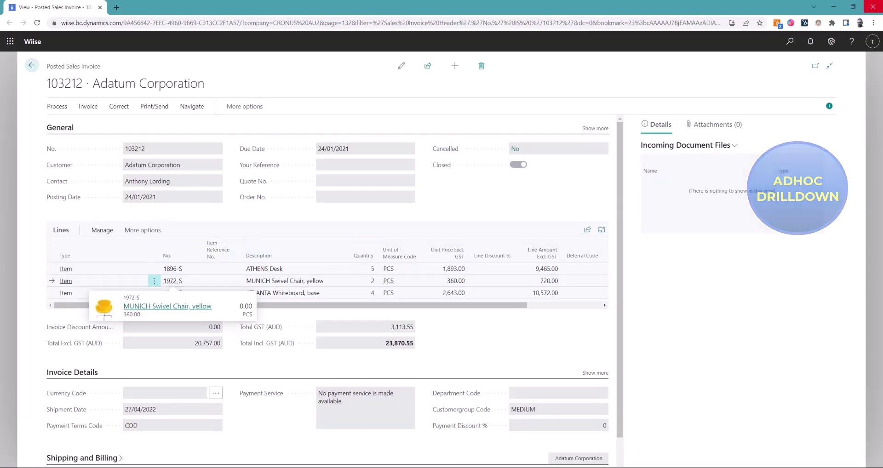
{"action": "left_click", "coordinate": [872, 6]}
{"action": "left_click", "coordinate": [651, 354]}
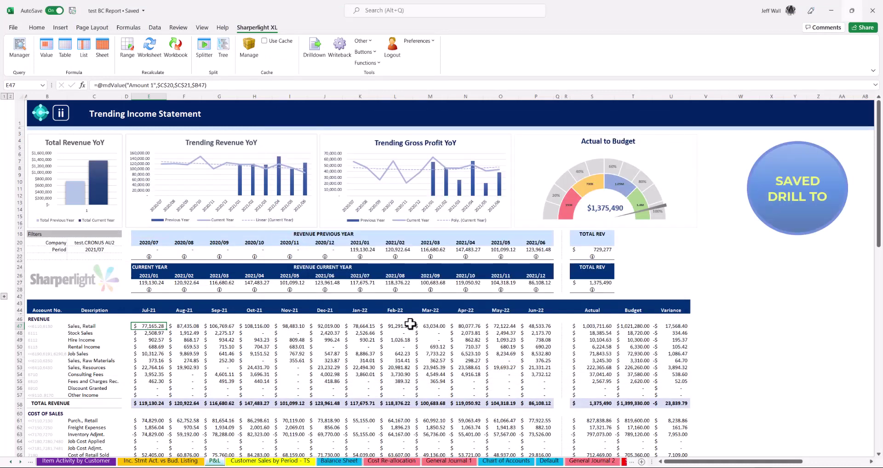
Step: Run the saved Customer Sales by Period drilldown on Feb-22 Sales, Retail and view Adatum Corporation's invoice posted 20/08/2021
{"action": "left_click", "coordinate": [408, 326]}
{"action": "left_click", "coordinate": [321, 64]}
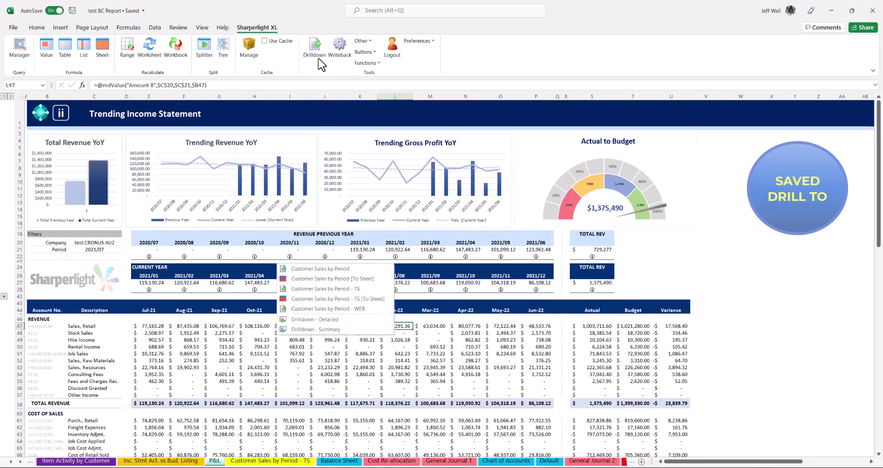
{"action": "left_click", "coordinate": [320, 269]}
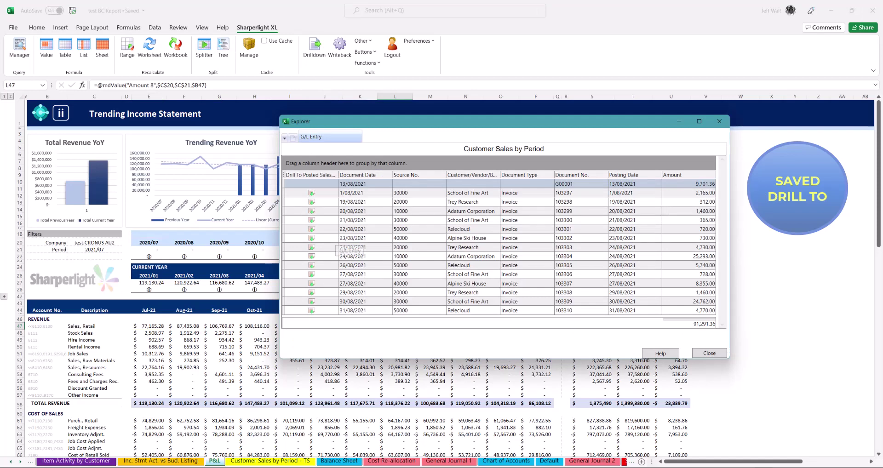
{"action": "left_click", "coordinate": [312, 212]}
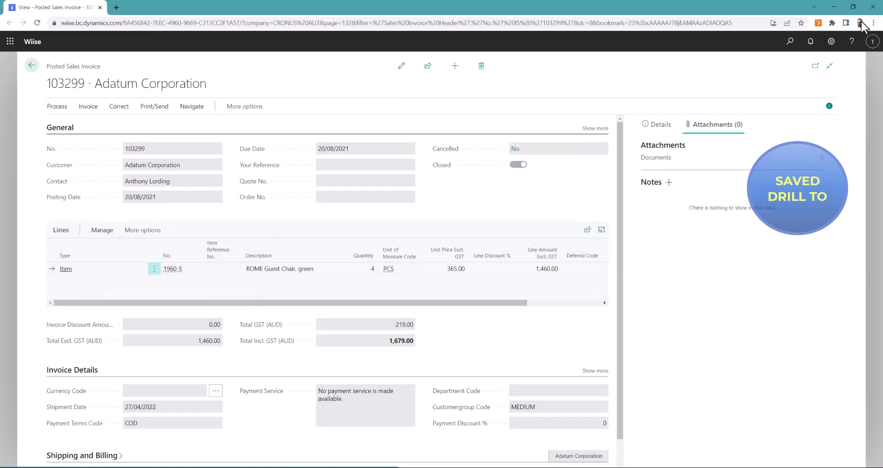
{"action": "left_click", "coordinate": [873, 7]}
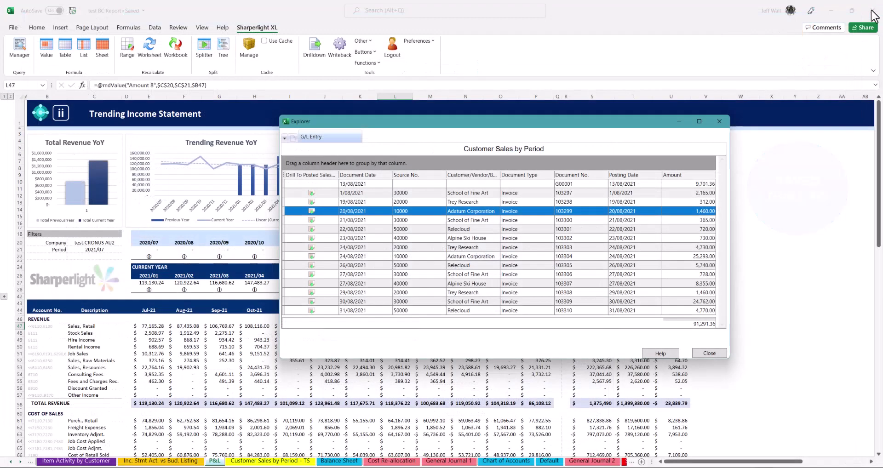
{"action": "left_click", "coordinate": [710, 353]}
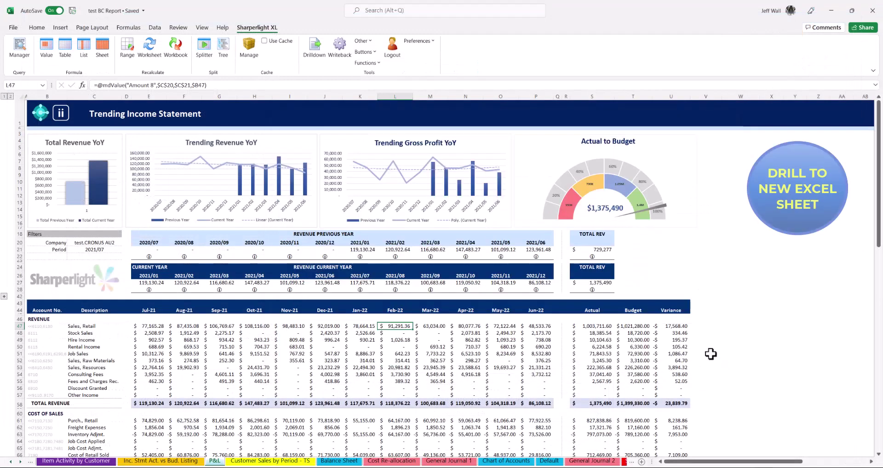
Step: Drill down Feb-22 Sales, Retail into a new sheet with the Customer Sales by Period - TS [To Sheet] drilldown
{"action": "left_click", "coordinate": [320, 56]}
{"action": "left_click", "coordinate": [331, 298]}
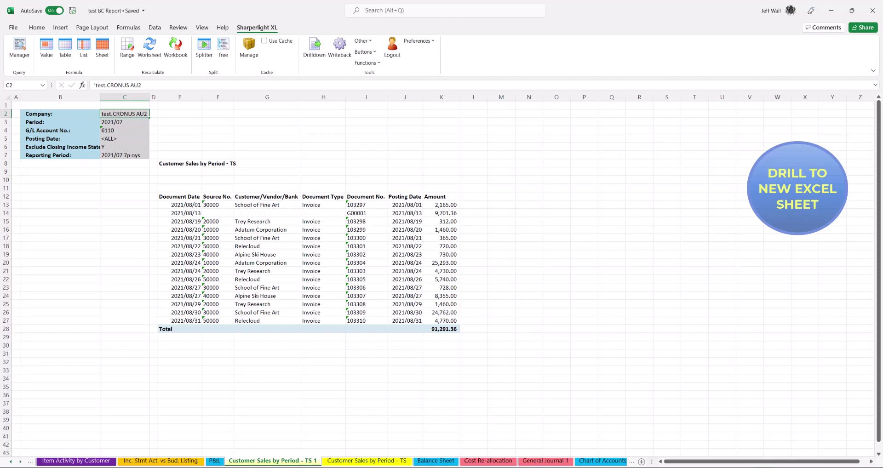
Step: Add test.CRONUS AU to the new sheet's Company filter, and restore the filter to test.CRONUS AU2 only
{"action": "double_click", "coordinate": [122, 115]}
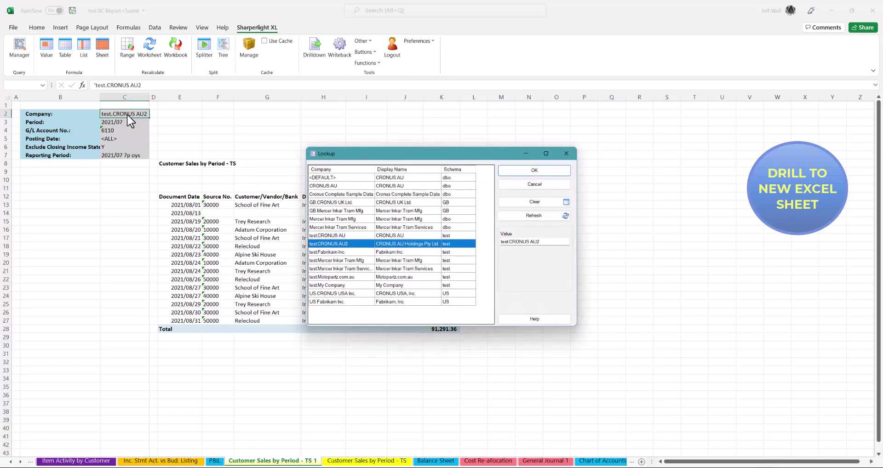
{"action": "left_click", "coordinate": [342, 236], "text": "ctrl"}
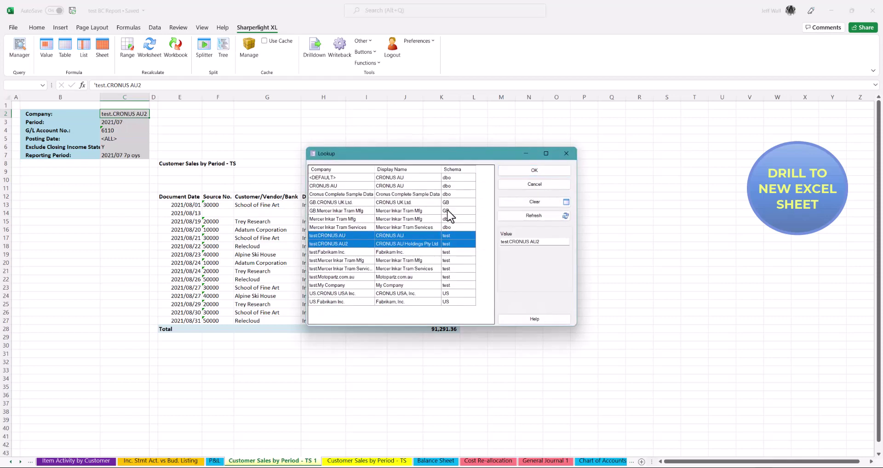
{"action": "left_click", "coordinate": [534, 171]}
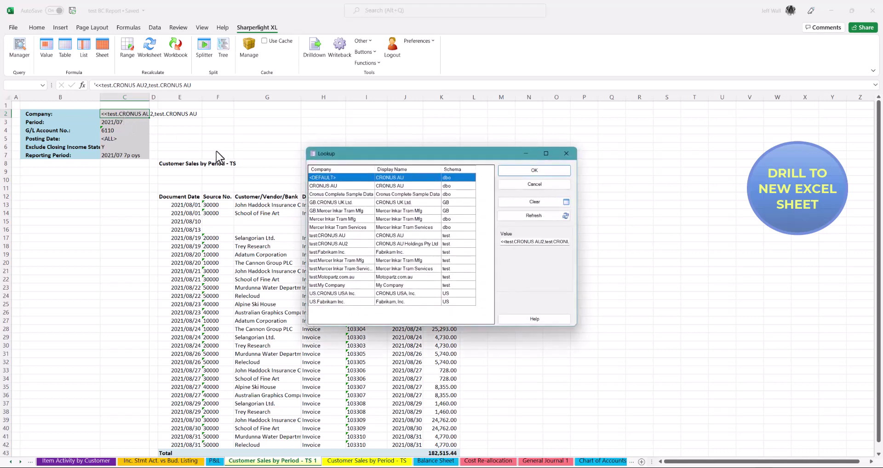
{"action": "double_click", "coordinate": [363, 243]}
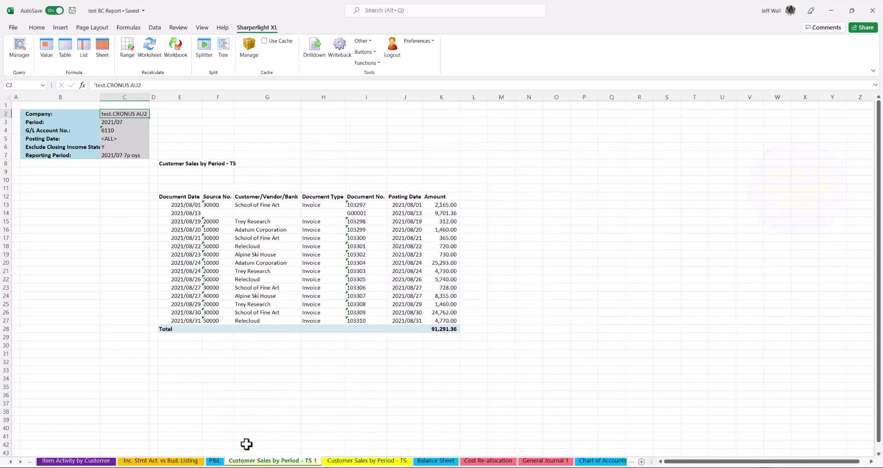
Step: Run the Customer Sales by Period - WEB drilldown from the P&L's Feb-22 Sales, Retail amount for companies test.CRONUS AU and test.CRONUS AU2
{"action": "left_click", "coordinate": [214, 460]}
{"action": "left_click", "coordinate": [314, 46]}
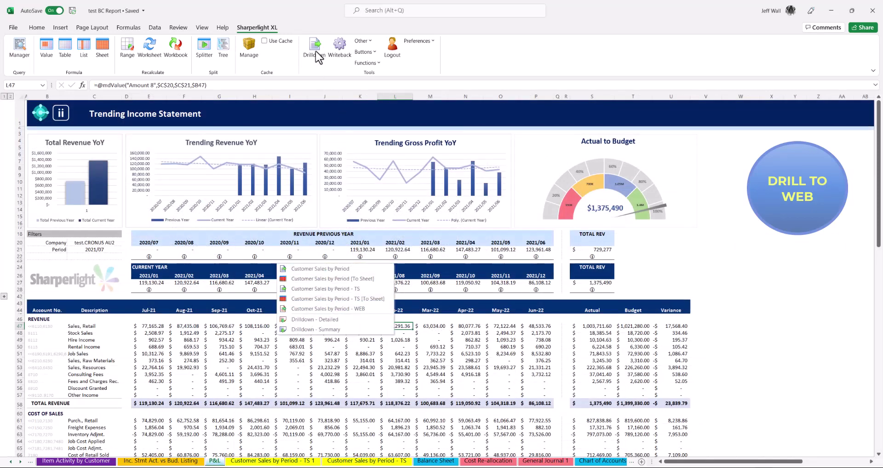
{"action": "left_click", "coordinate": [347, 309]}
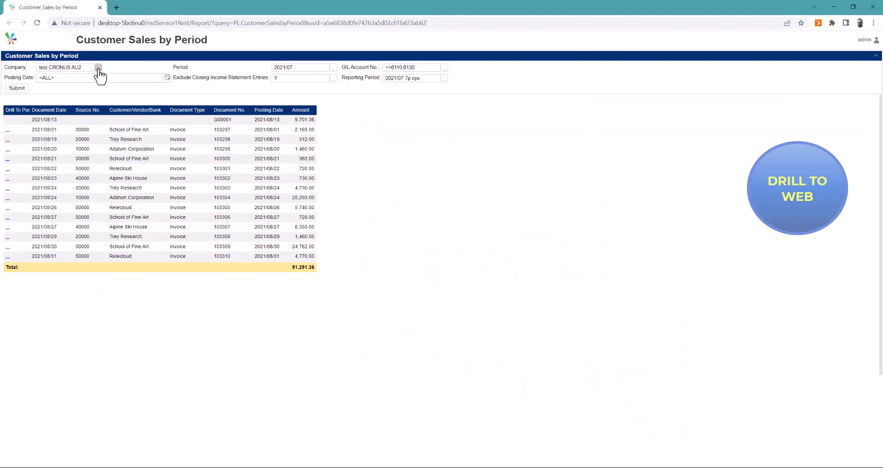
{"action": "left_click", "coordinate": [98, 67]}
{"action": "left_click", "coordinate": [41, 191], "text": "ctrl"}
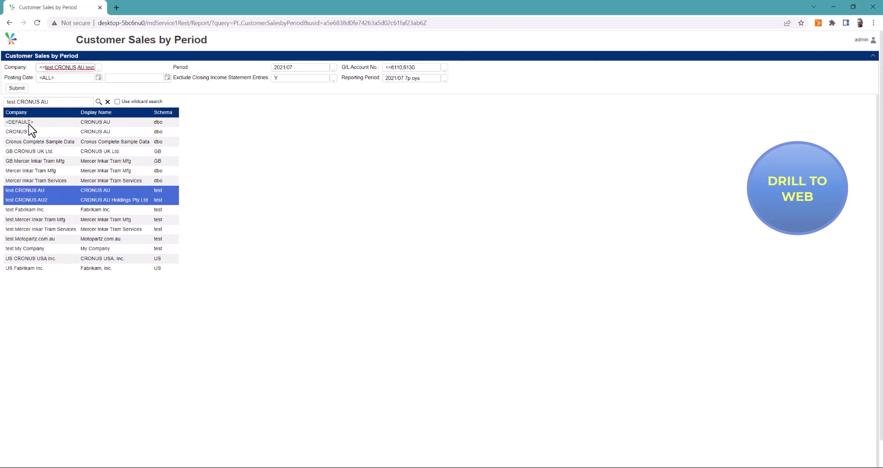
{"action": "left_click", "coordinate": [17, 88]}
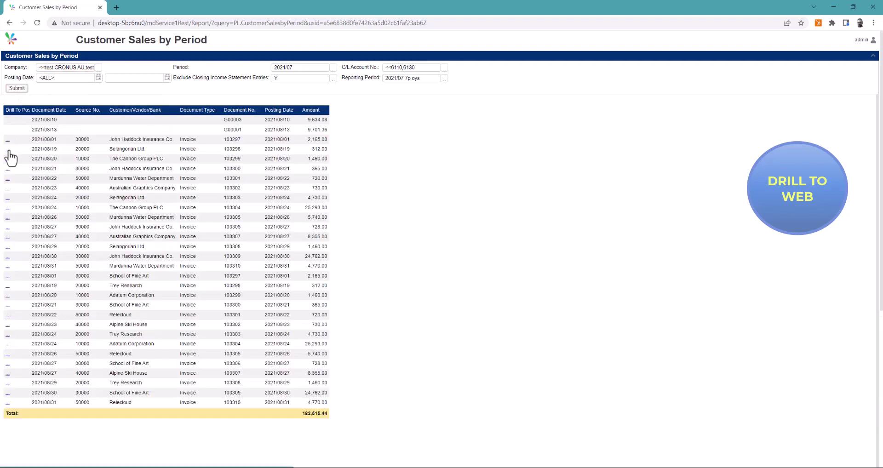
Step: View posted sales invoice 103298 from the web report in Business Central, and return to the report
{"action": "left_click", "coordinate": [8, 149]}
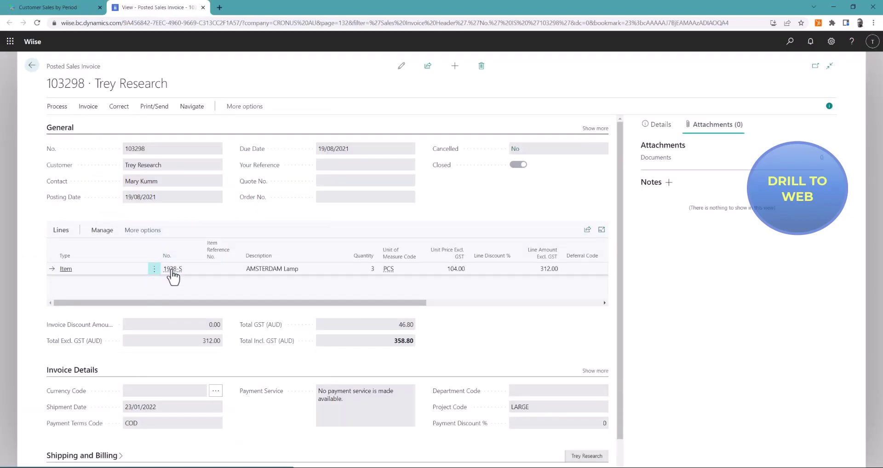
{"action": "mouse_move", "coordinate": [172, 275]}
{"action": "key", "text": "ctrl+w"}
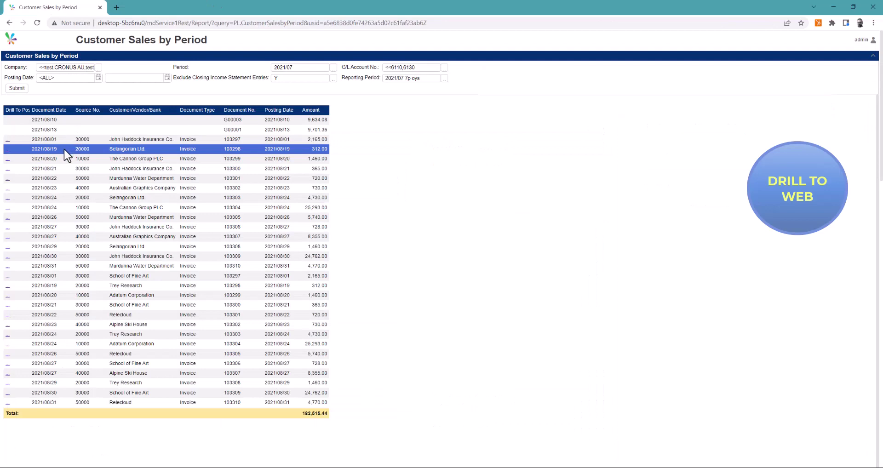
Step: Edit the web report's query, disabling the filters from Period through Reporting Period, and accept it
{"action": "right_click", "coordinate": [65, 149]}
{"action": "mouse_move", "coordinate": [99, 219]}
{"action": "left_click", "coordinate": [138, 223]}
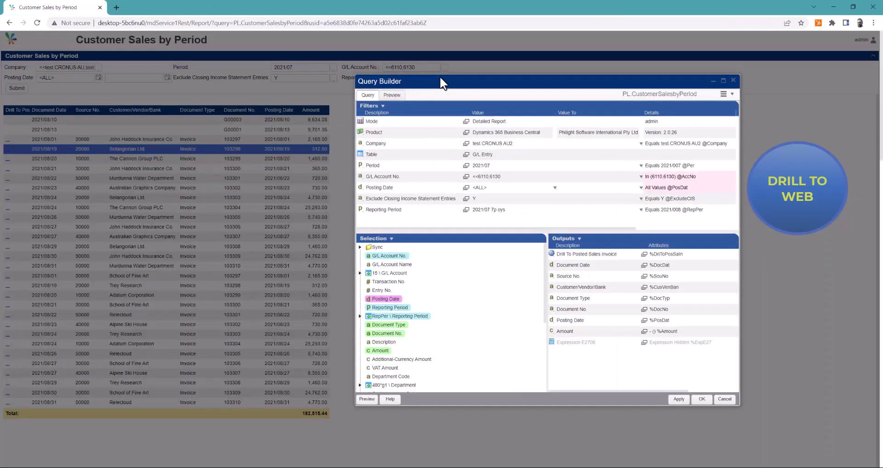
{"action": "right_click", "coordinate": [409, 164]}
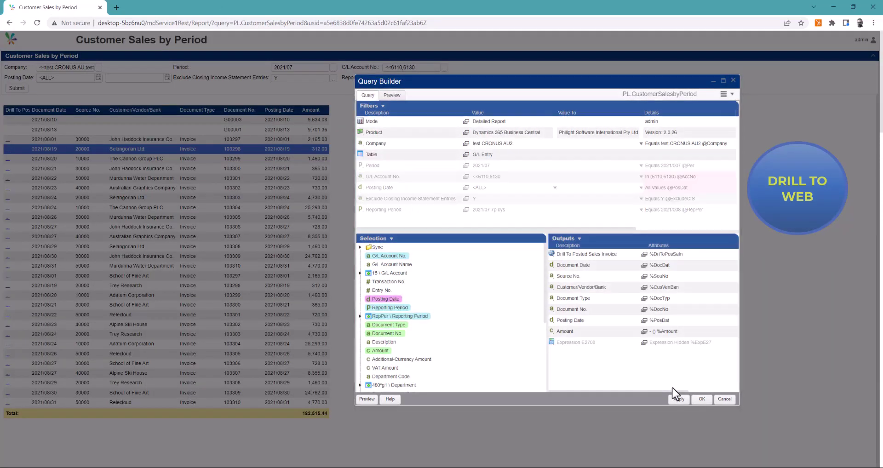
{"action": "left_click", "coordinate": [702, 399]}
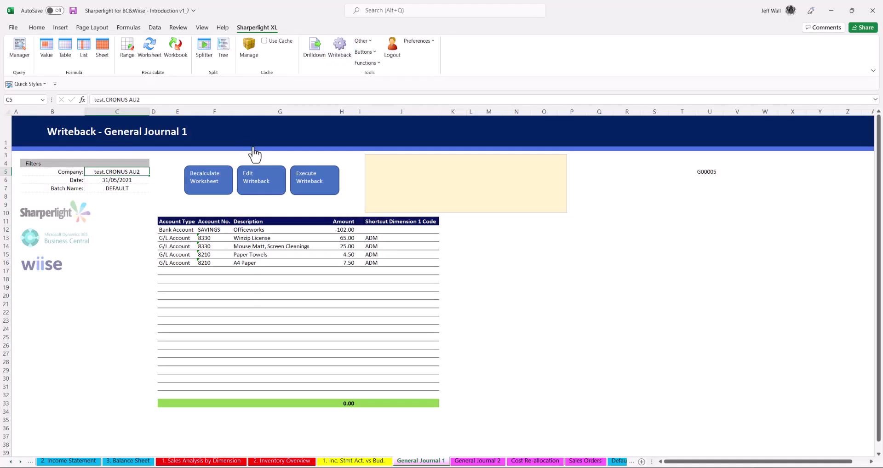
Step: Open the General Journal 1 writeback definition and review its field mappings and its Gen. Journal Line options
{"action": "left_click", "coordinate": [269, 187]}
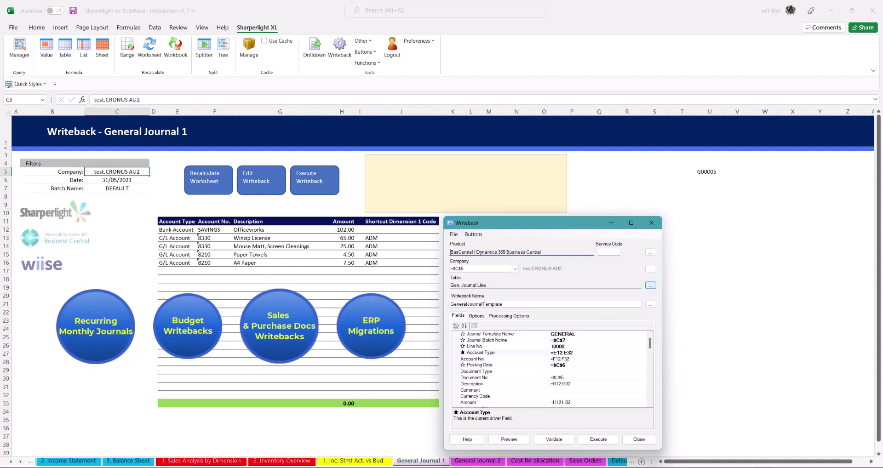
{"action": "left_click_drag", "start_coordinate": [528, 333], "coordinate": [523, 402]}
{"action": "left_click", "coordinate": [475, 316]}
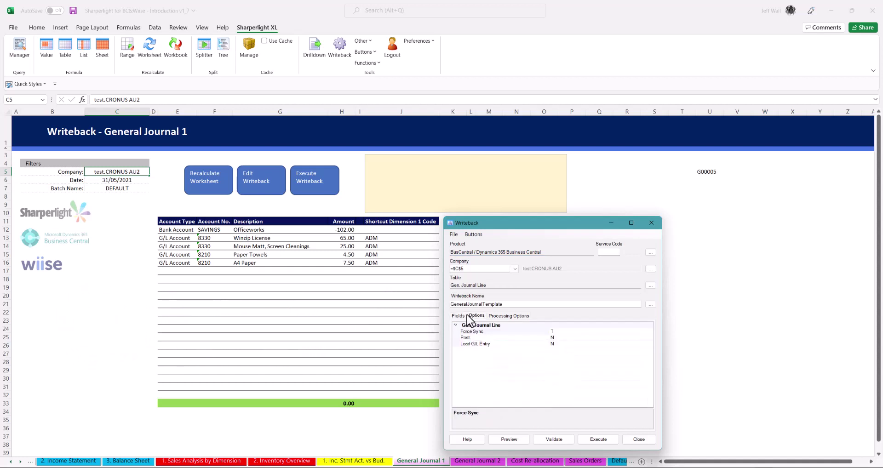
{"action": "left_click", "coordinate": [458, 316]}
Step: Validate the General Journal 1 writeback and preview its journal lines
{"action": "left_click", "coordinate": [554, 440]}
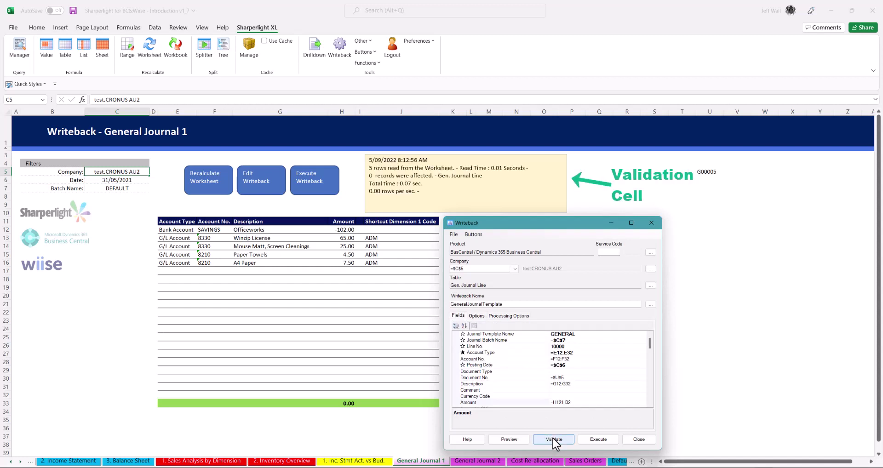
{"action": "left_click", "coordinate": [508, 439]}
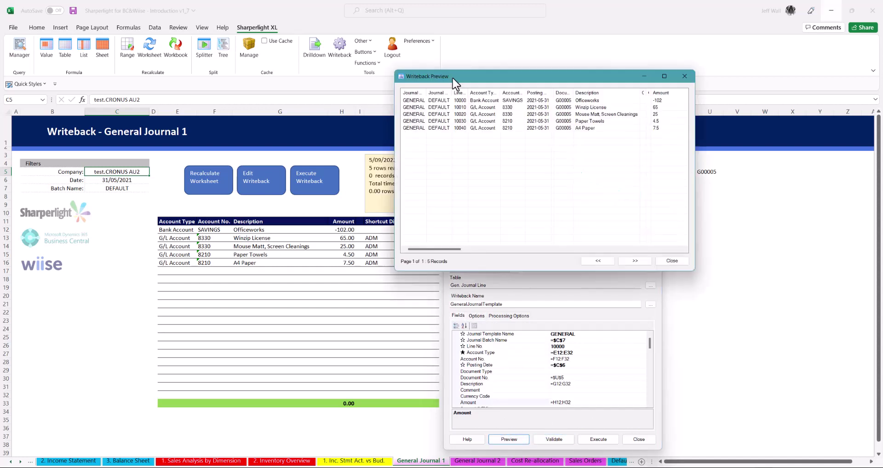
{"action": "left_click", "coordinate": [671, 260]}
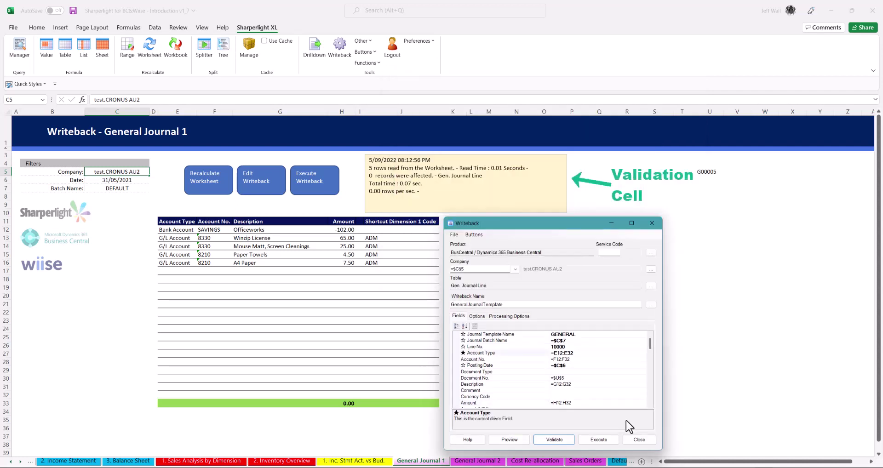
Step: Execute the General Journal 1 writeback, close its definition, and open the general journals in Business Central
{"action": "left_click", "coordinate": [613, 439]}
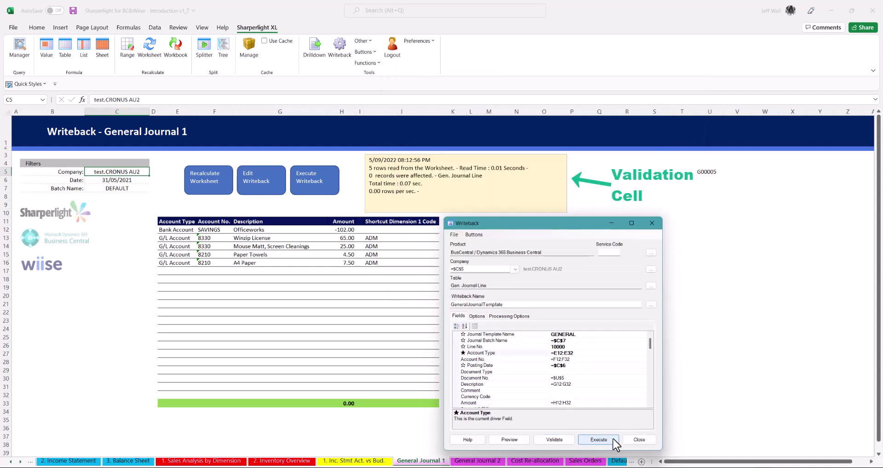
{"action": "left_click", "coordinate": [647, 441]}
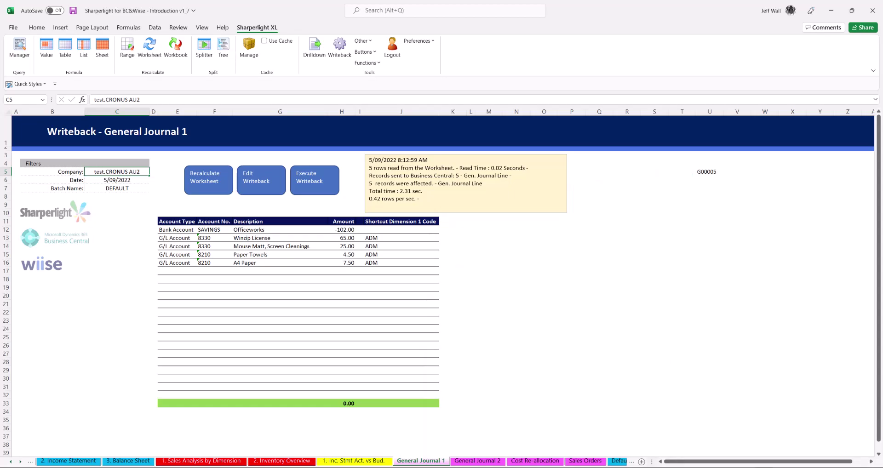
{"action": "key", "text": "alt+Tab"}
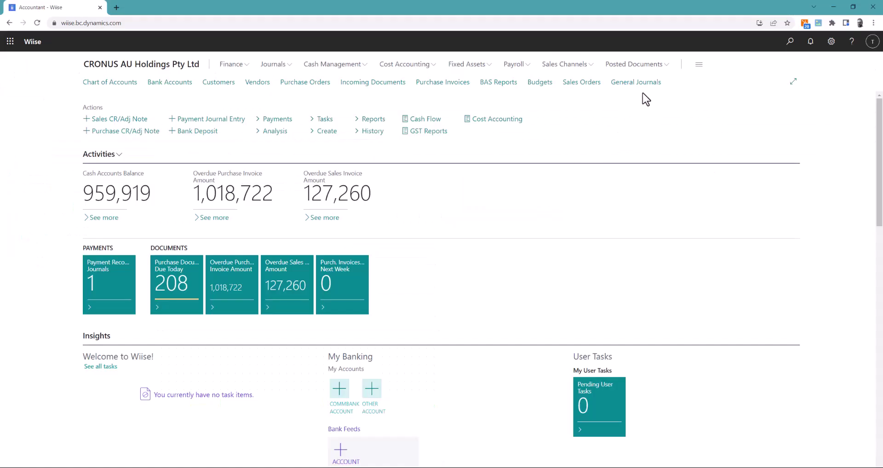
{"action": "left_click", "coordinate": [652, 85]}
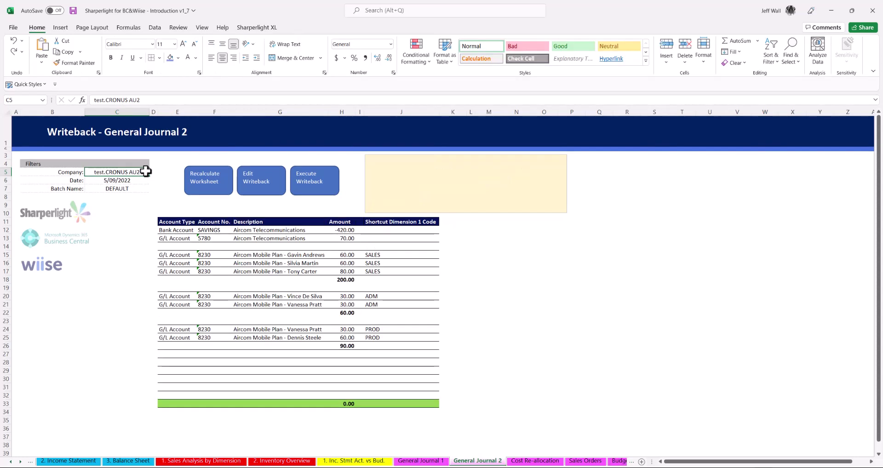
Step: Review the General Journal 2 writeback definition against the sheet's Account Type column, blank amount rows and subtotal formulas
{"action": "left_click", "coordinate": [253, 200]}
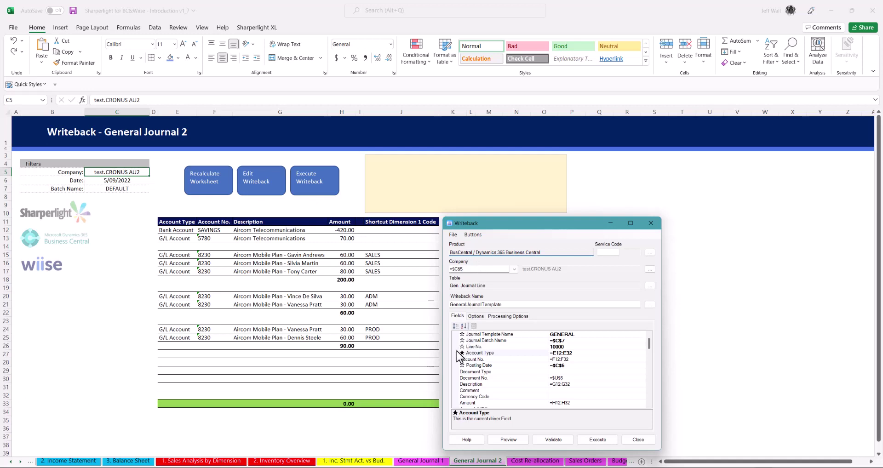
{"action": "left_click_drag", "start_coordinate": [173, 222], "coordinate": [176, 348]}
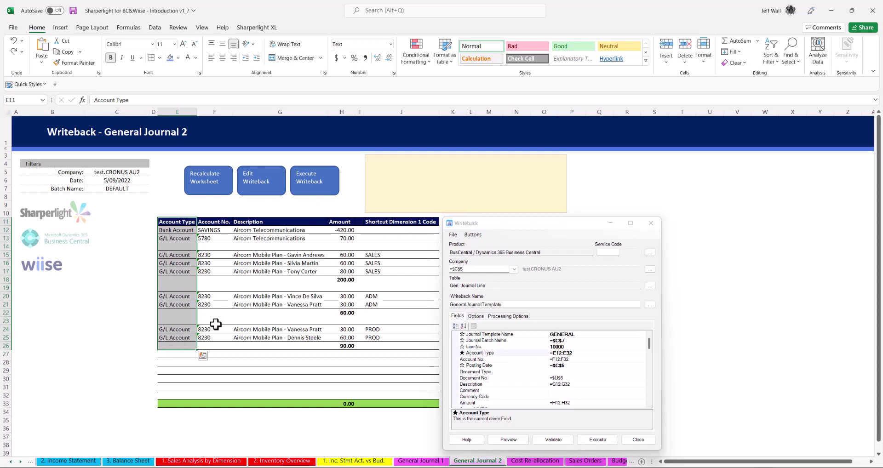
{"action": "left_click", "coordinate": [348, 248]}
{"action": "left_click", "coordinate": [346, 279]}
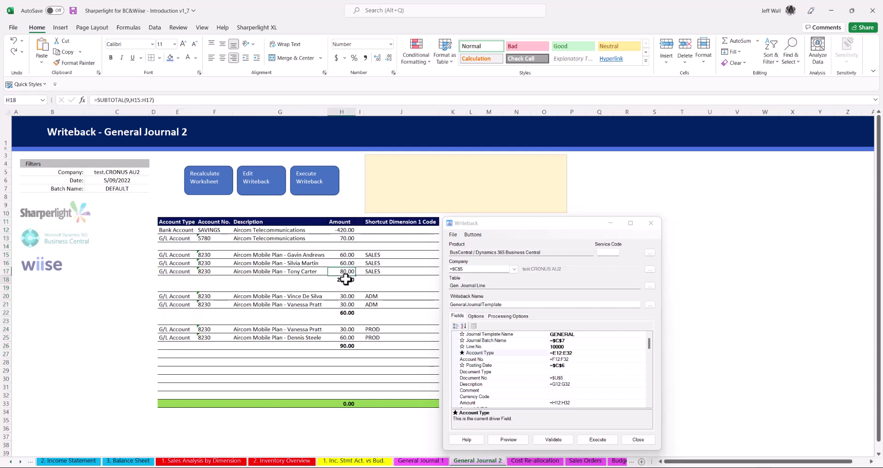
{"action": "left_click", "coordinate": [346, 313]}
{"action": "left_click", "coordinate": [346, 345]}
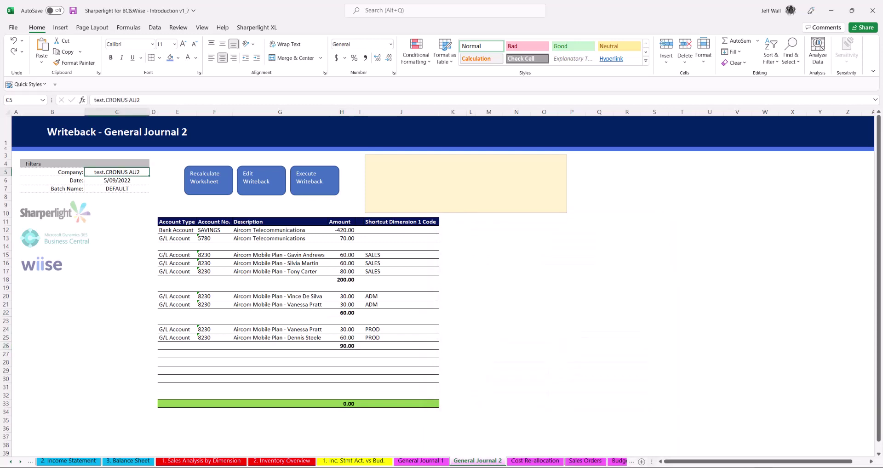
Step: Examine the Cost Re-allocation sheet's department codes, allocation tables, and the Cleaning row's allocation and offset formulas
{"action": "left_click", "coordinate": [534, 460]}
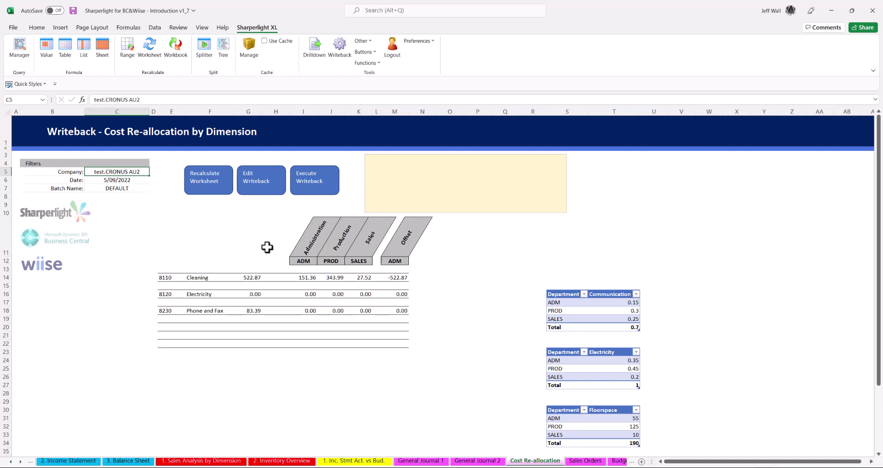
{"action": "left_click_drag", "start_coordinate": [297, 261], "coordinate": [396, 263]}
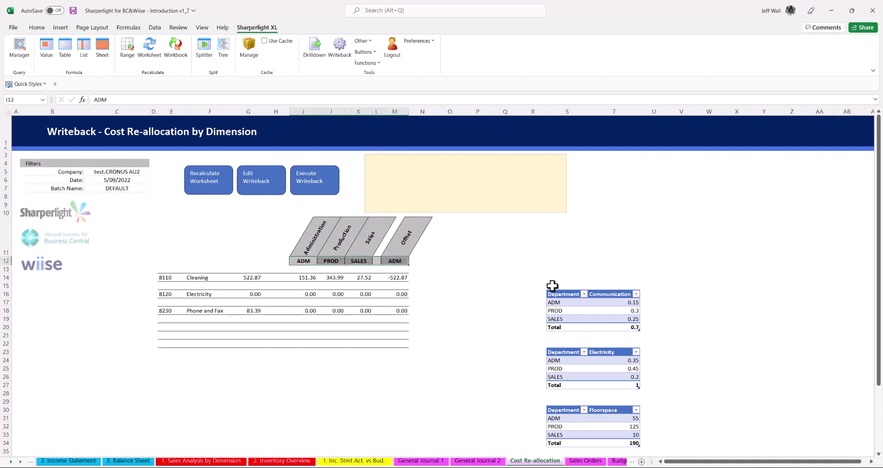
{"action": "left_click_drag", "start_coordinate": [553, 285], "coordinate": [606, 327]}
{"action": "left_click_drag", "start_coordinate": [554, 344], "coordinate": [624, 378]}
{"action": "left_click", "coordinate": [303, 278]}
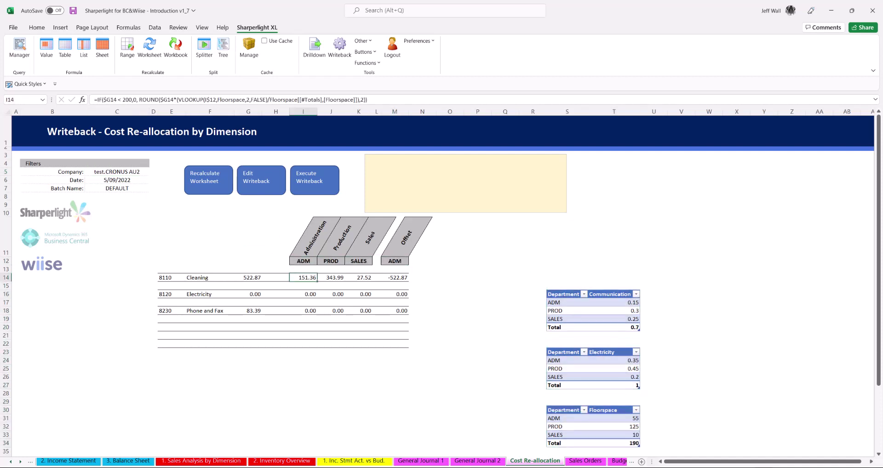
{"action": "key", "text": "Right"}
{"action": "key", "text": "Right"}
{"action": "left_click", "coordinate": [394, 277]}
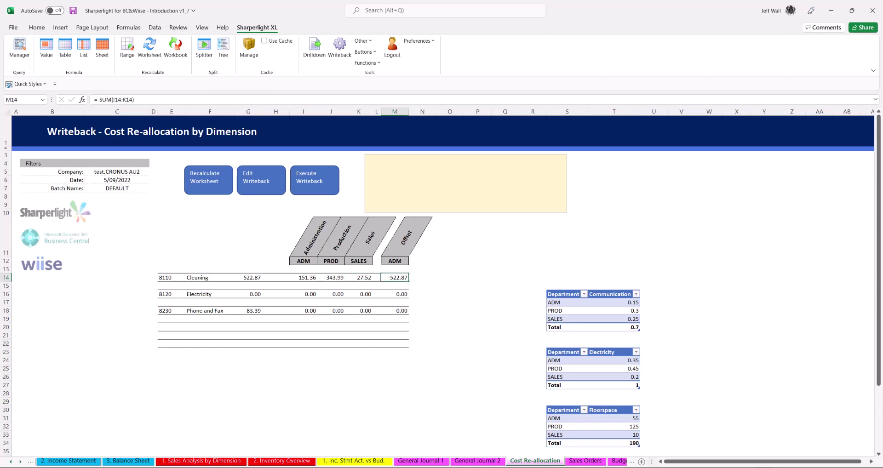
Step: Open the Sales Orders sheet's writeback definition and inspect the Record Type, Document Type and Sell-to Customer No. fields
{"action": "key", "text": "ctrl+Page_Down"}
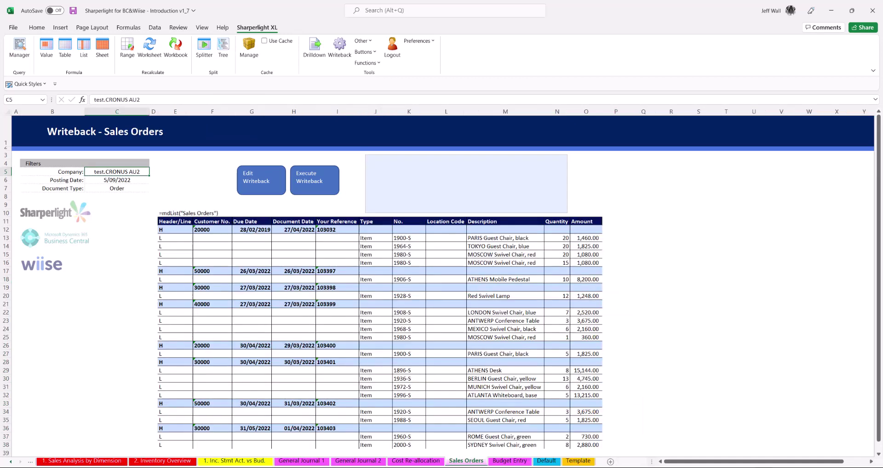
{"action": "left_click", "coordinate": [279, 187]}
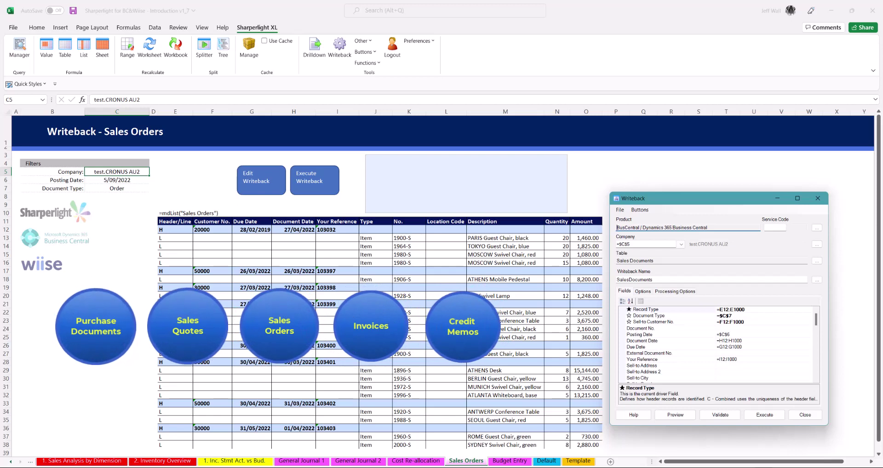
{"action": "left_click", "coordinate": [669, 309]}
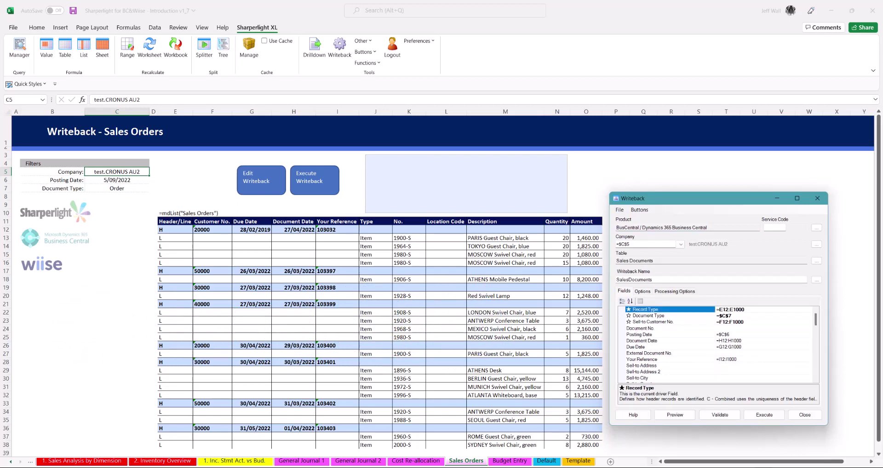
{"action": "left_click", "coordinate": [669, 315]}
{"action": "left_click", "coordinate": [670, 322]}
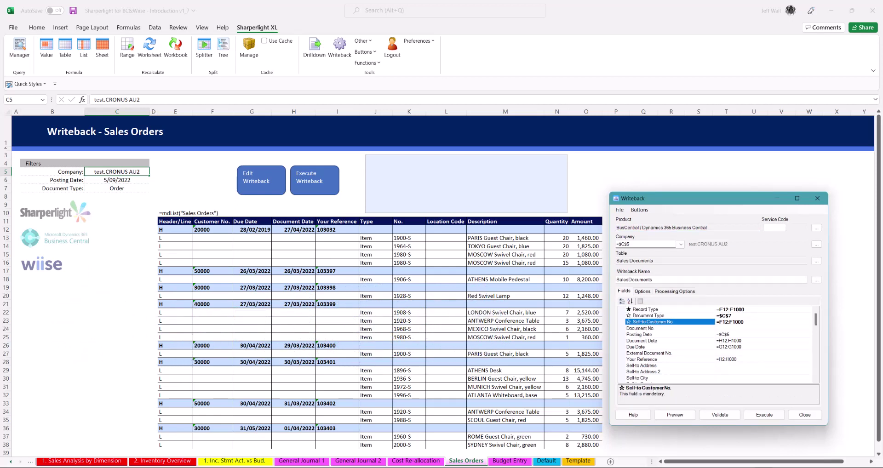
Step: Inspect the writeback's Posting Date, Document Date, Due Date and Your Reference fields against the sheet's header and line rows
{"action": "left_click", "coordinate": [669, 334]}
{"action": "left_click", "coordinate": [669, 340]}
{"action": "left_click", "coordinate": [669, 347]}
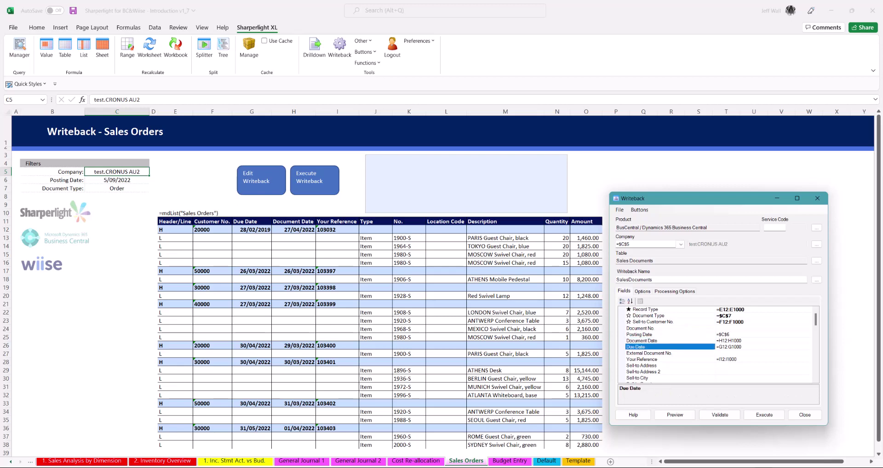
{"action": "left_click", "coordinate": [669, 359]}
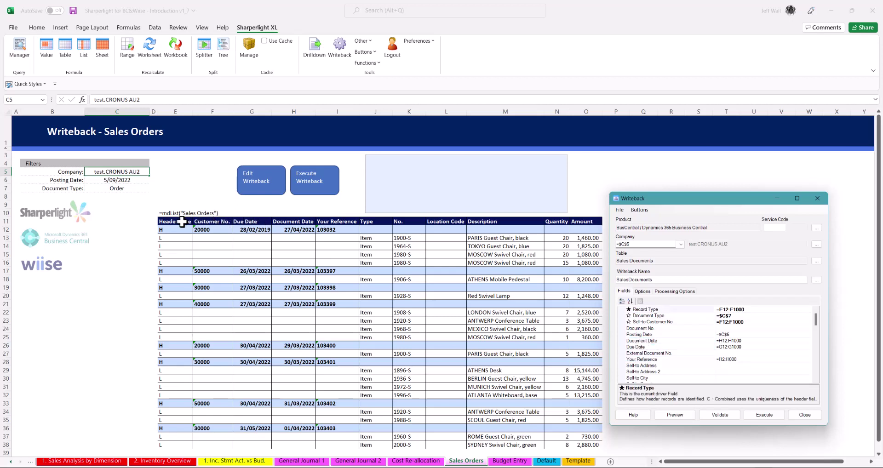
{"action": "left_click_drag", "start_coordinate": [175, 224], "coordinate": [172, 262]}
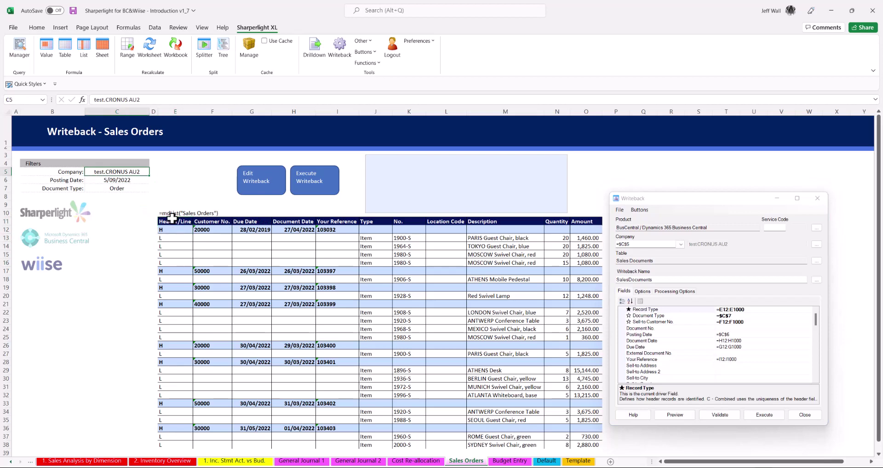
{"action": "left_click_drag", "start_coordinate": [171, 221], "coordinate": [593, 266]}
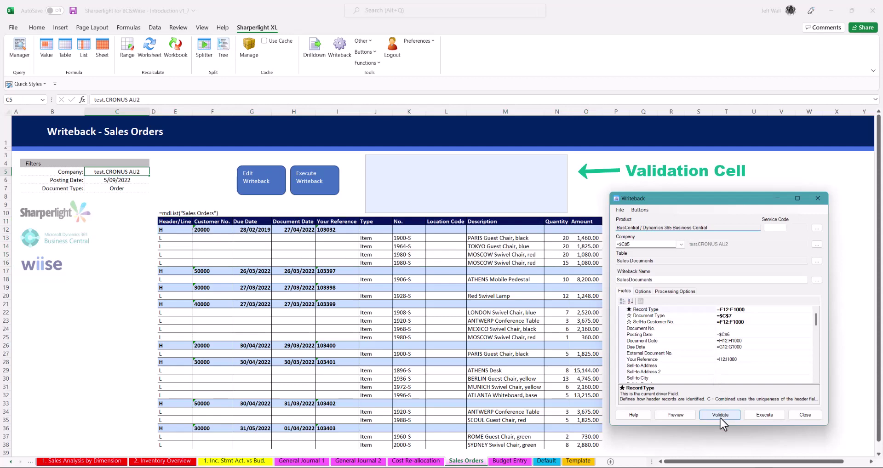
Step: Validate and preview the SalesDocuments writeback, close the preview, and execute the writeback to Business Central
{"action": "left_click", "coordinate": [720, 417]}
{"action": "left_click", "coordinate": [676, 415]}
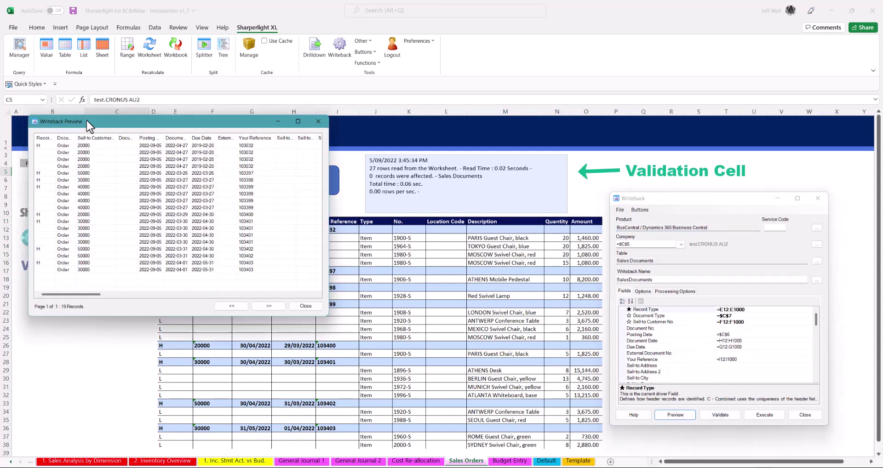
{"action": "left_click", "coordinate": [304, 306]}
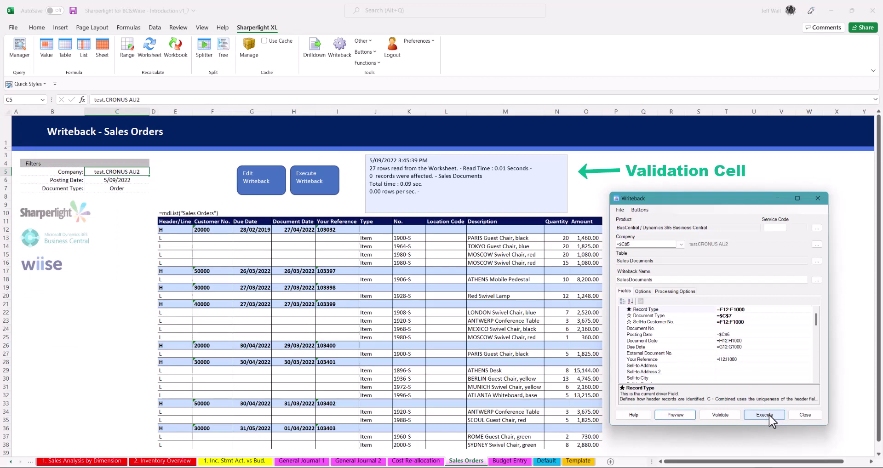
{"action": "left_click", "coordinate": [765, 415]}
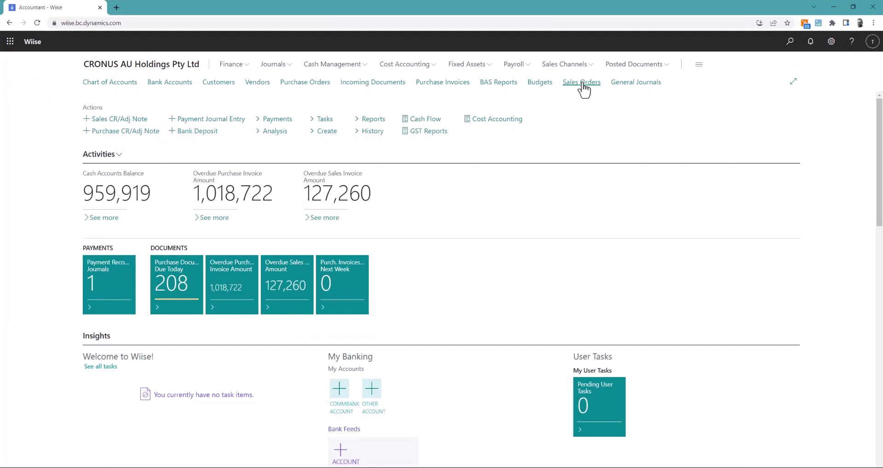
Step: Open the sales orders list in Business Central, check its posting options, and return to the workbook's Budget Entry sheet
{"action": "left_click", "coordinate": [582, 83]}
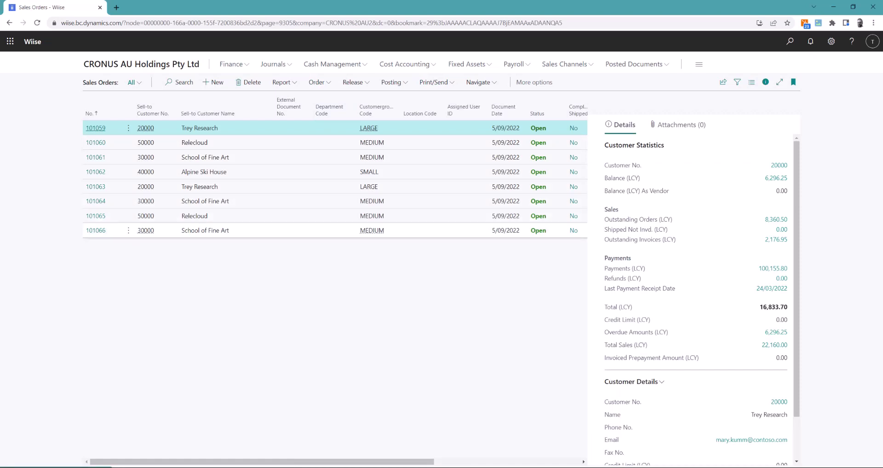
{"action": "left_click", "coordinate": [394, 84]}
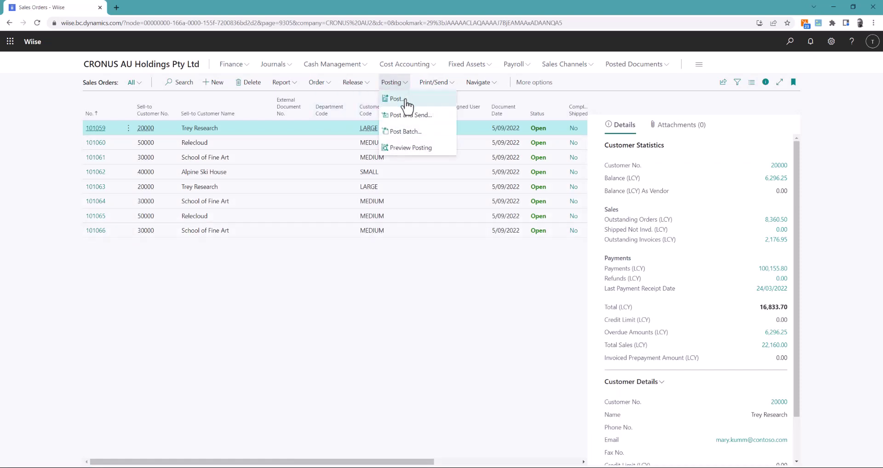
{"action": "left_click", "coordinate": [872, 7]}
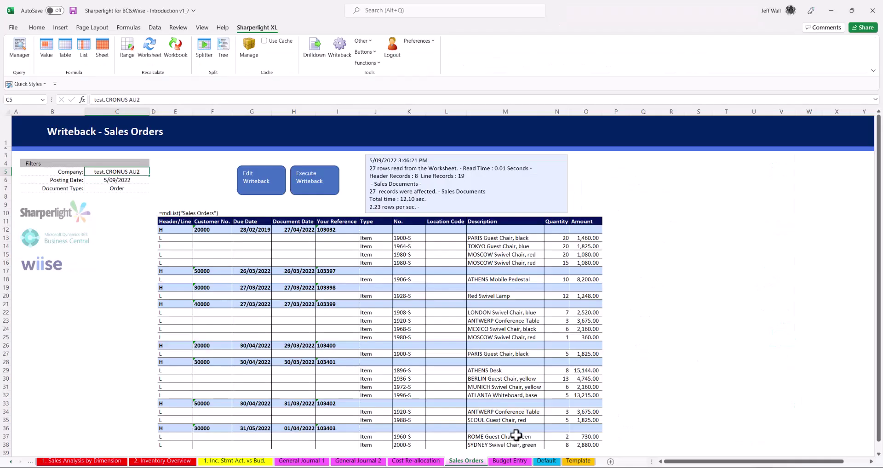
{"action": "left_click", "coordinate": [511, 461]}
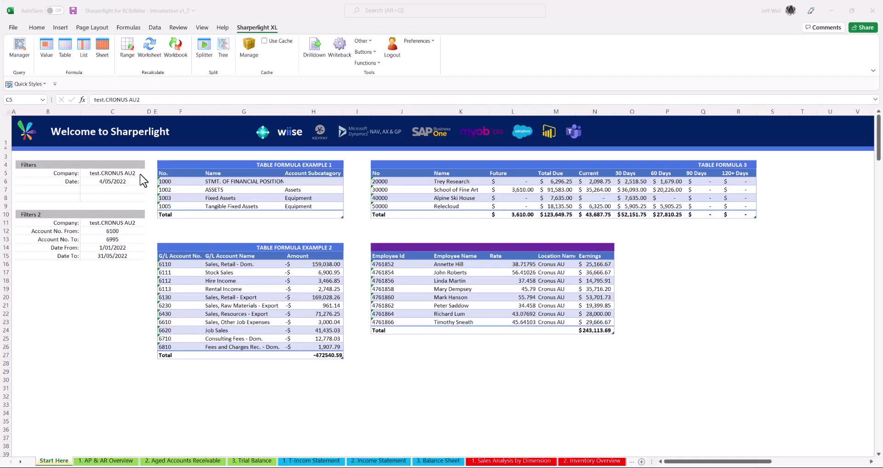
Step: Open the Table Formula Example 2 query on the Start Here sheet and launch the GLAccountDemo report from the Publisher
{"action": "double_click", "coordinate": [176, 246]}
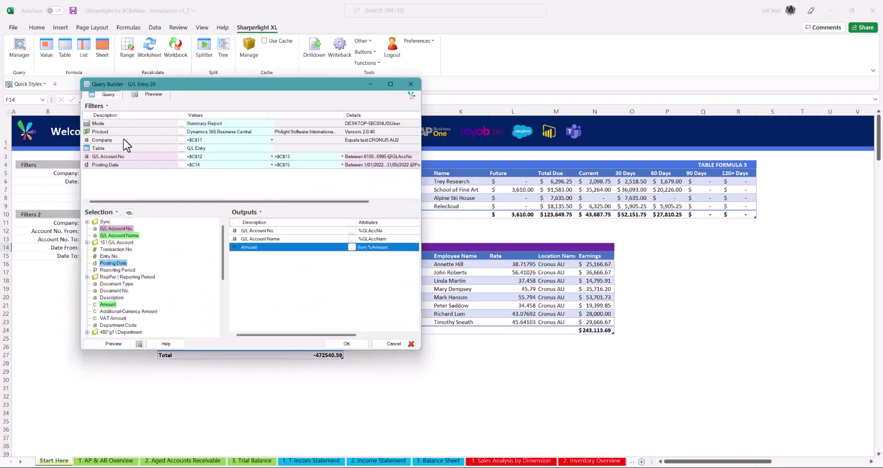
{"action": "left_click", "coordinate": [102, 106]}
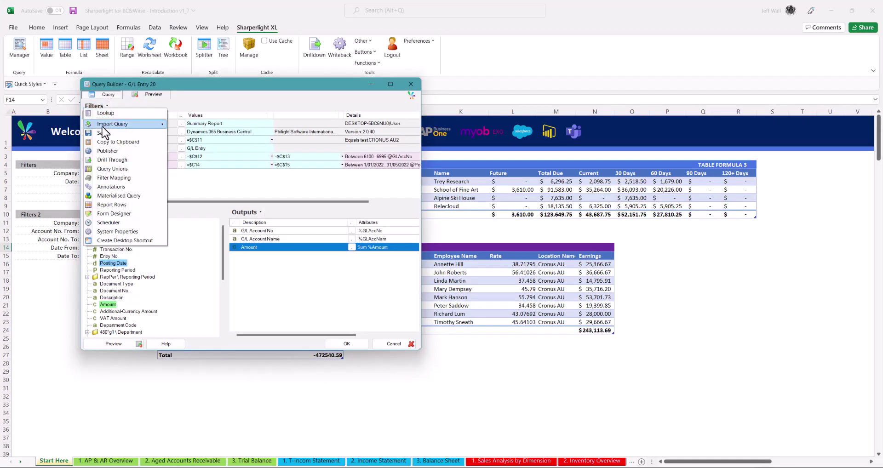
{"action": "left_click", "coordinate": [105, 151]}
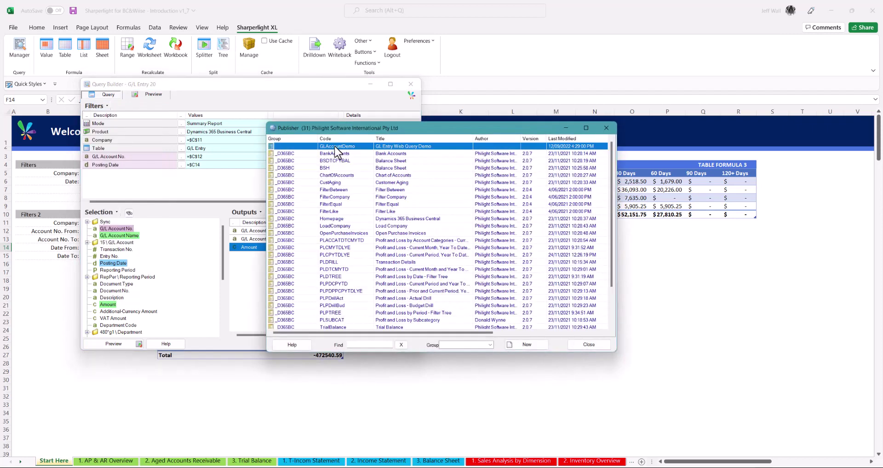
{"action": "double_click", "coordinate": [338, 147]}
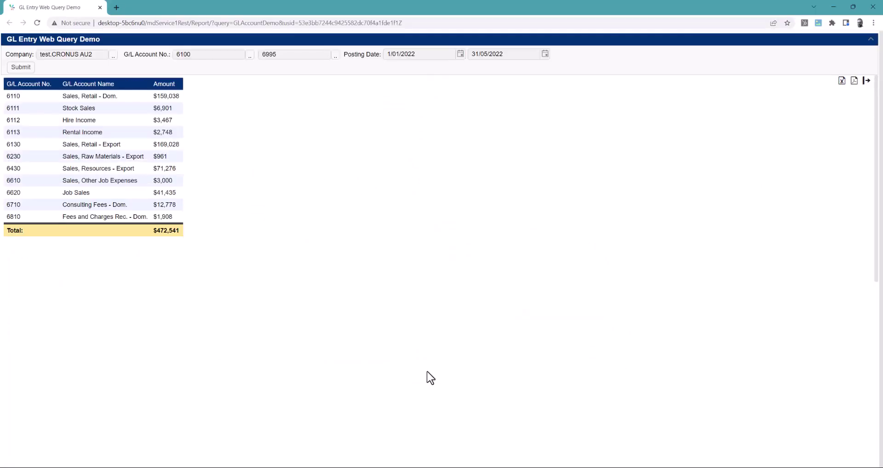
Step: Set the web report's Company filter to both test.CRONUS AU and test.CRONUS AU2, and submit the report
{"action": "left_click", "coordinate": [112, 55]}
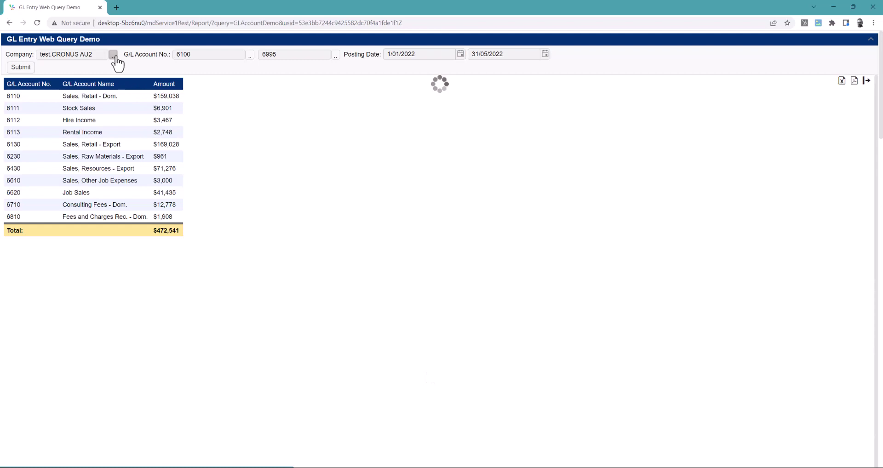
{"action": "left_click", "coordinate": [64, 194]}
{"action": "left_click", "coordinate": [67, 206], "text": "ctrl"}
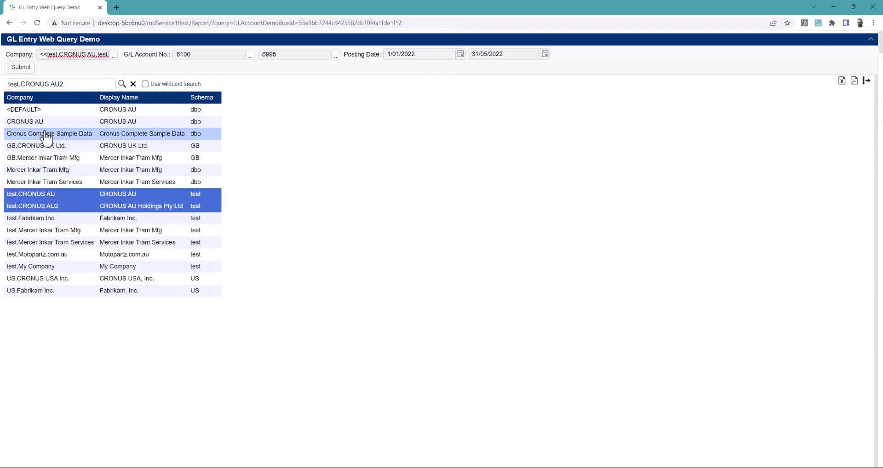
{"action": "left_click", "coordinate": [21, 67]}
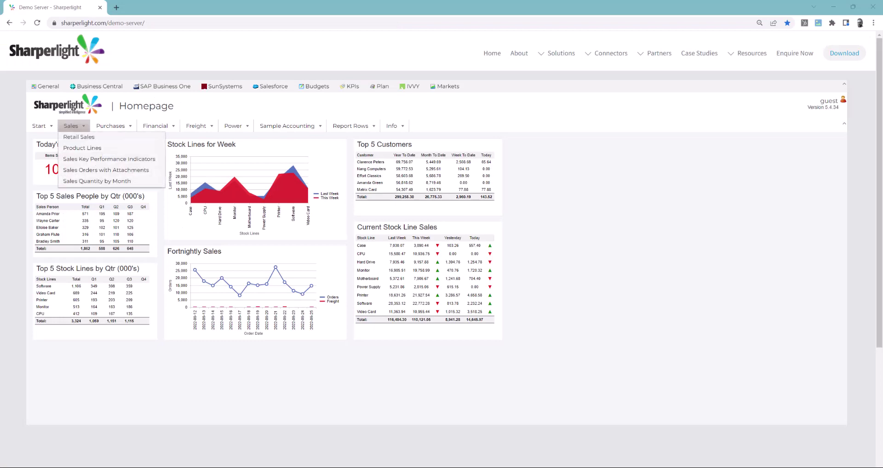
Step: View the Retail Sales and Product Lines dashboards on the Sharperlight demo server
{"action": "left_click", "coordinate": [79, 137]}
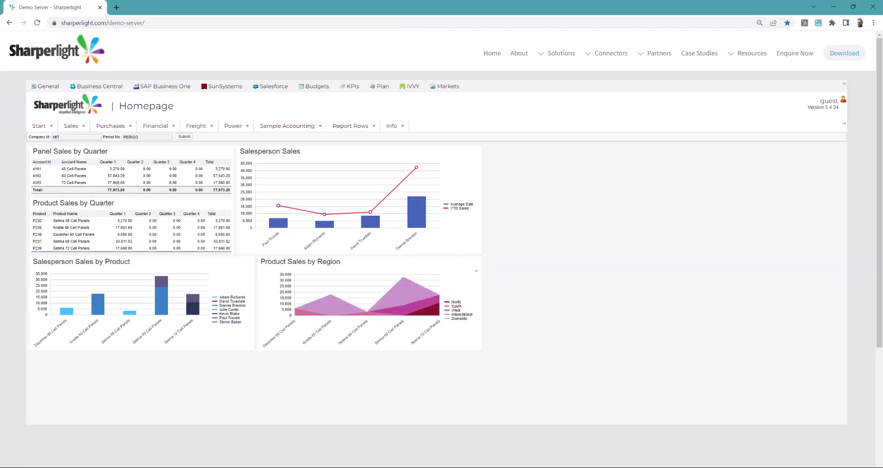
{"action": "mouse_move", "coordinate": [73, 125]}
{"action": "left_click", "coordinate": [82, 148]}
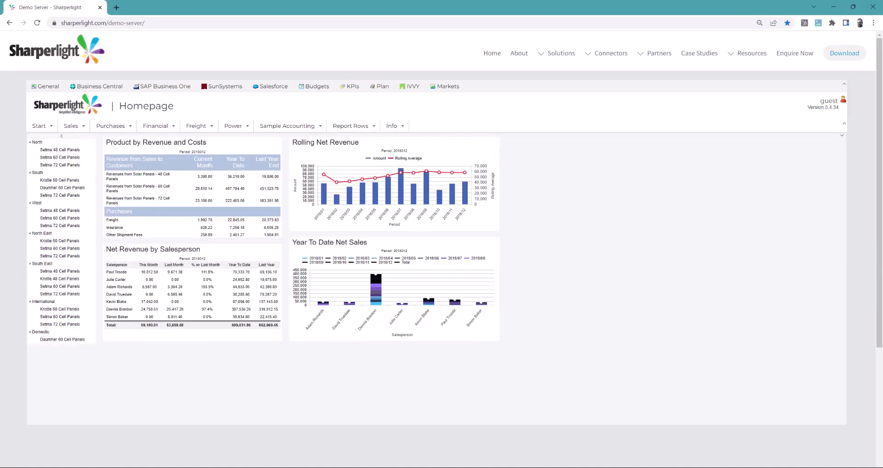
Step: Filter the Product Lines dashboard by the North region's Setma 48, 60 and 72 Cell Panels and the South region's Kristle 60 Cell Panels
{"action": "left_click", "coordinate": [59, 149]}
{"action": "left_click", "coordinate": [60, 157]}
{"action": "left_click", "coordinate": [59, 165]}
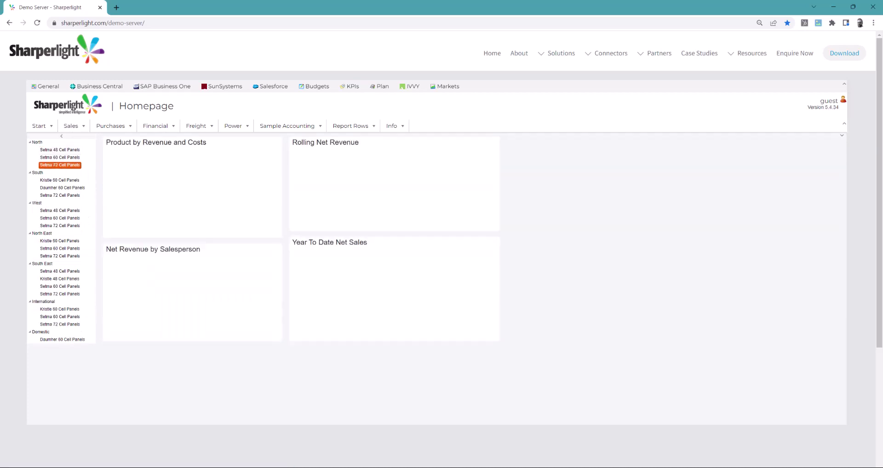
{"action": "left_click", "coordinate": [60, 180]}
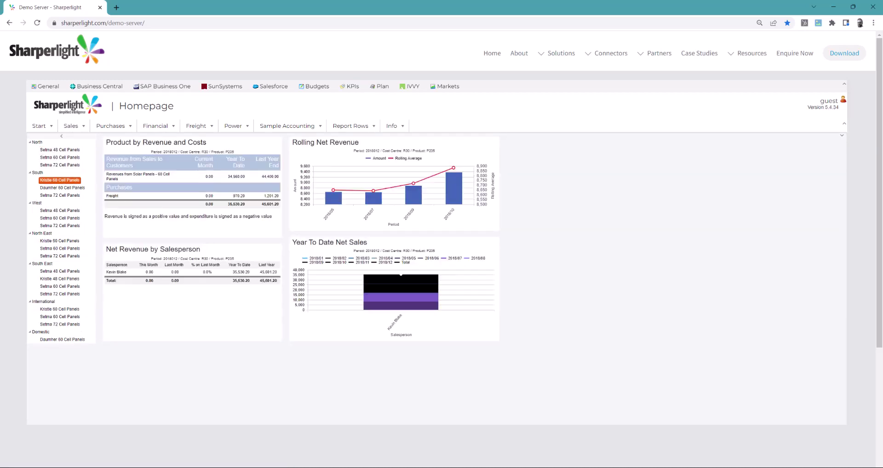